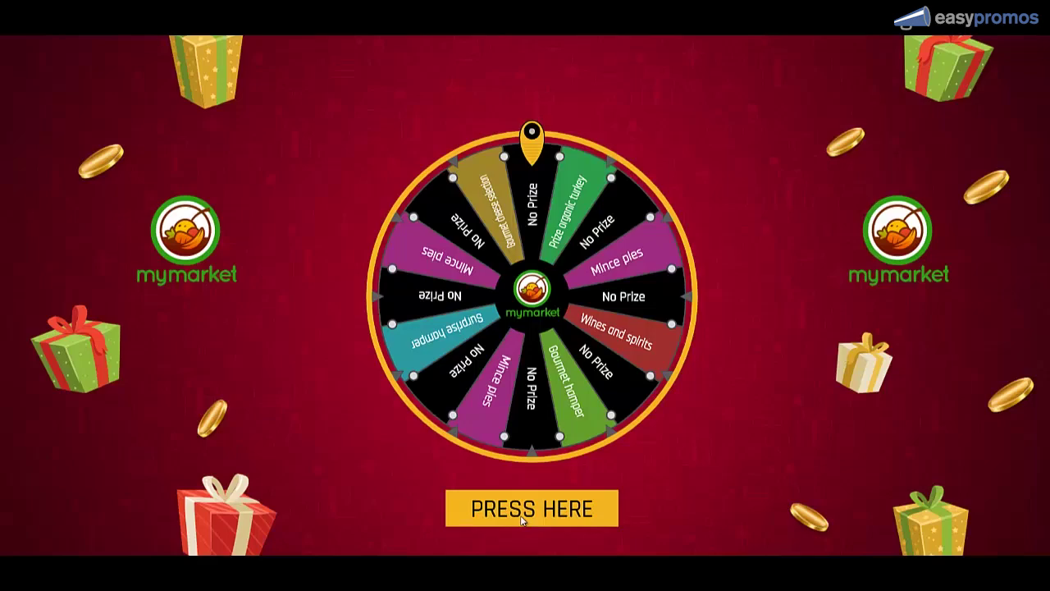
Spin the mymarket example prize wheel
click(521, 514)
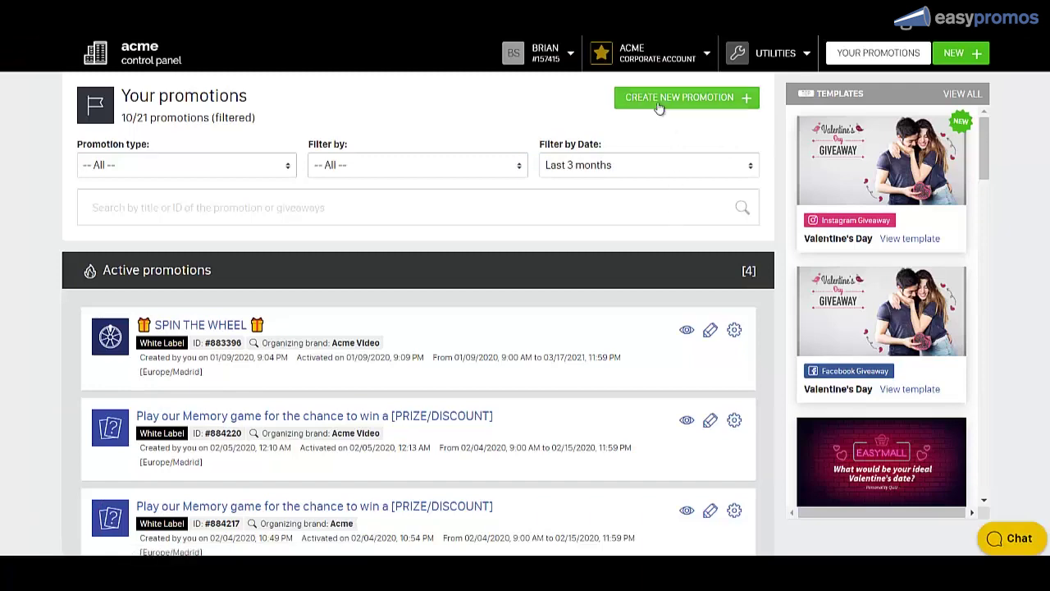
Create a new Spin the Wheel promotion with Acme as organizing brand and the White Label template version
click(676, 100)
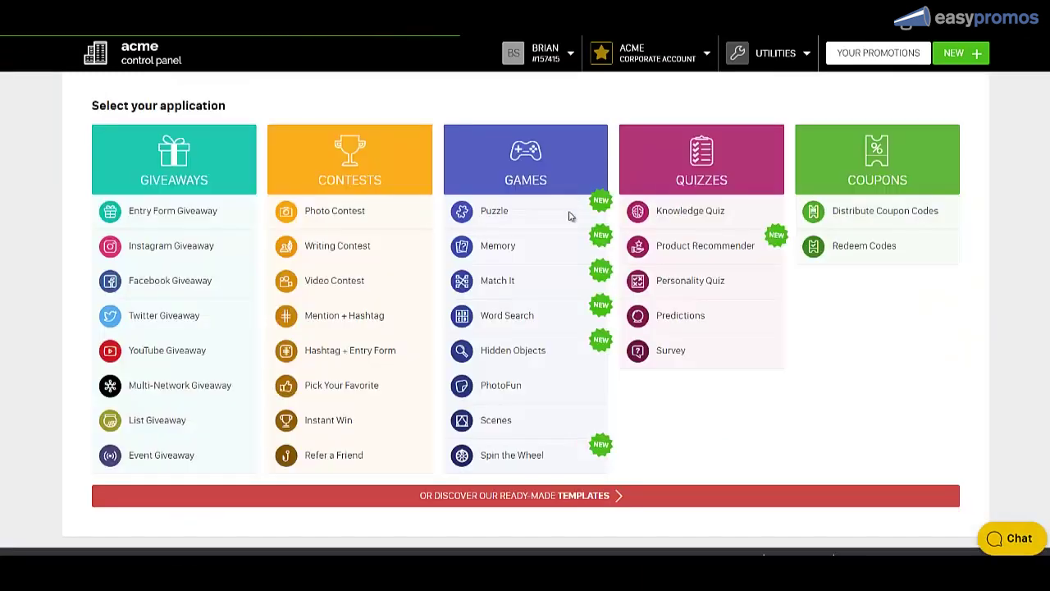
click(510, 451)
click(143, 189)
click(141, 222)
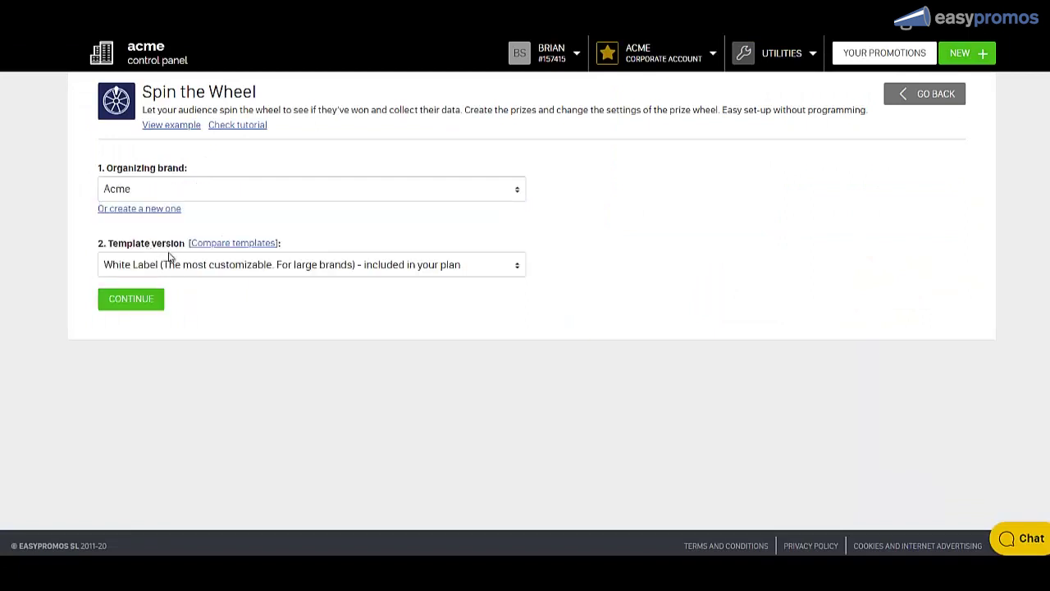
click(127, 302)
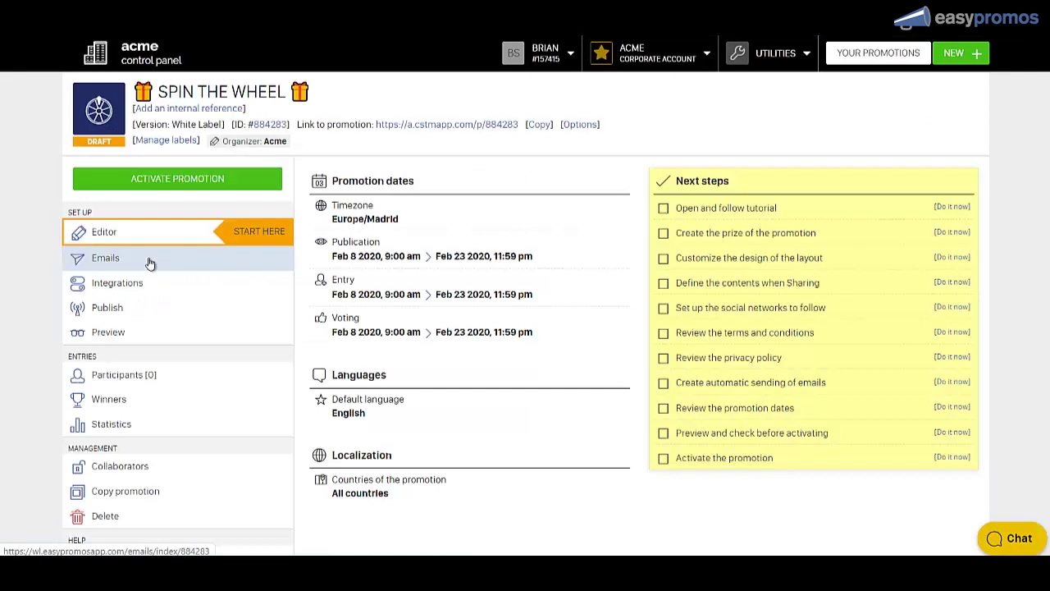
In the promotion editor's Spin the Wheel page, set the wheel to 18 segments with 9 no-prize segments
click(107, 234)
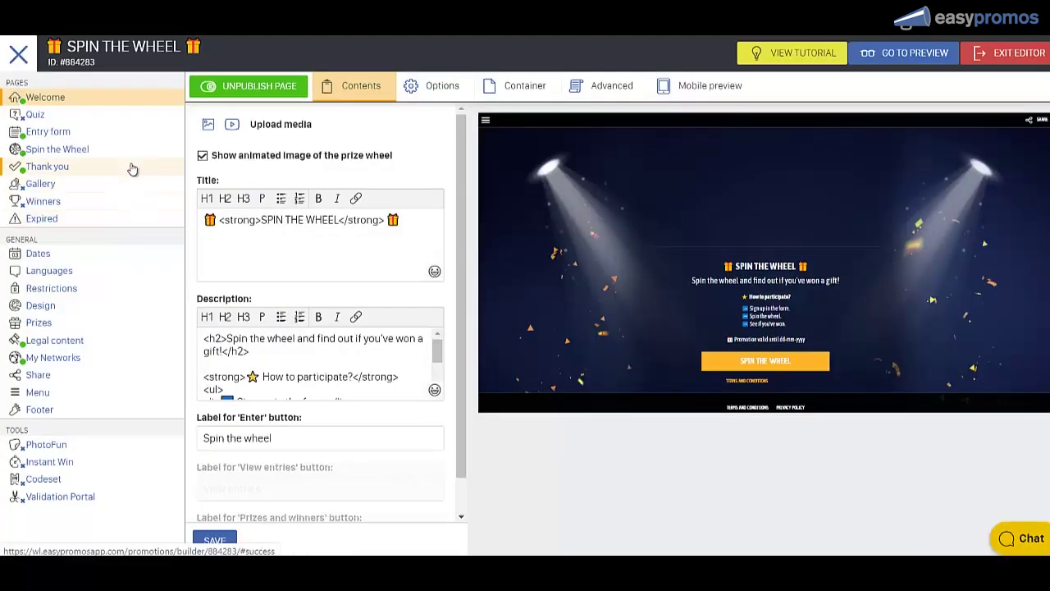
click(59, 152)
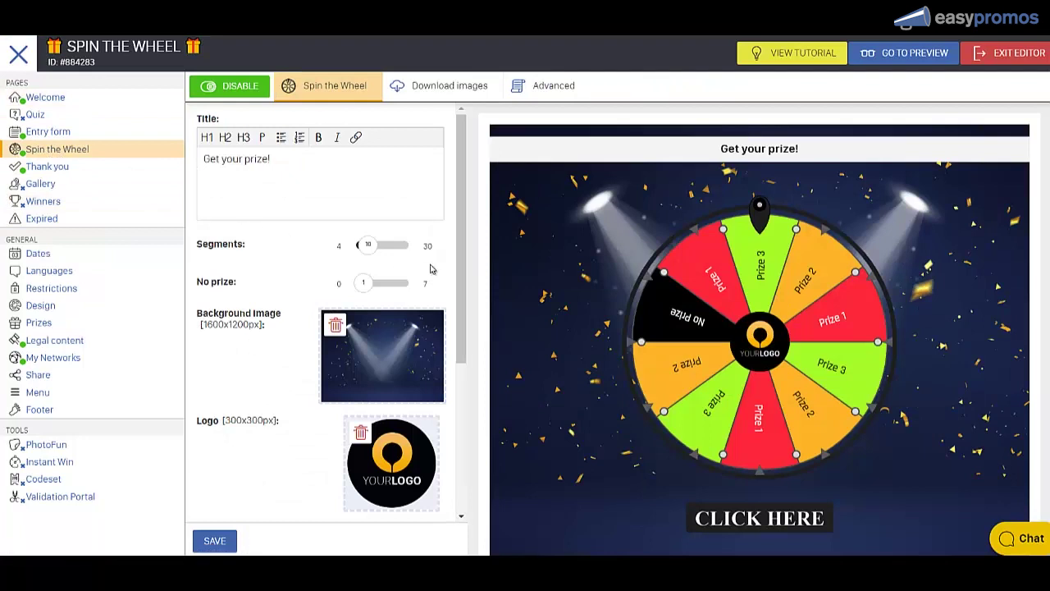
mouse_move(367, 292)
drag(370, 292, 385, 289)
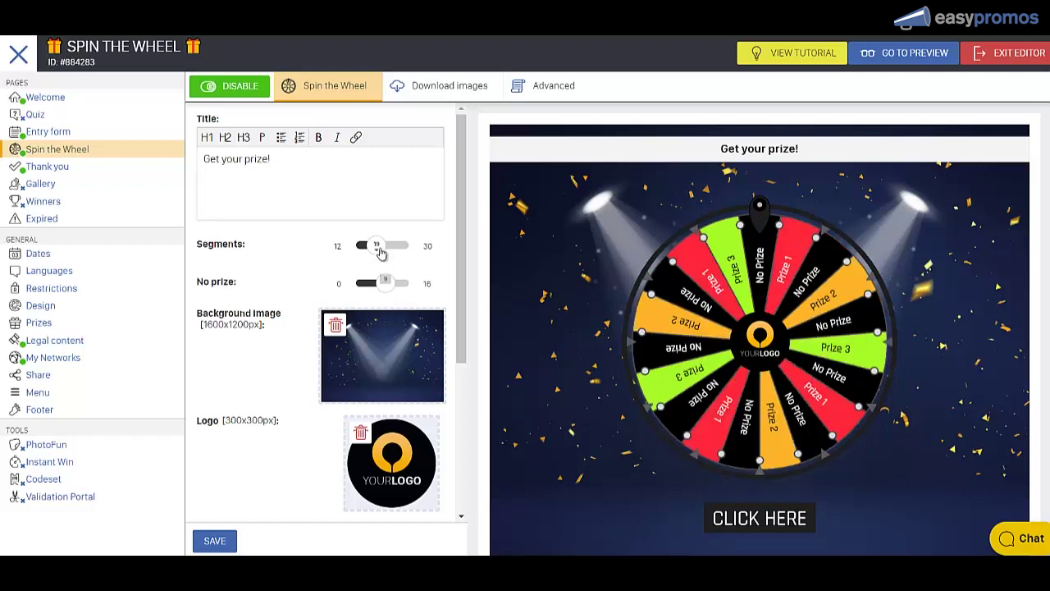
drag(380, 251, 374, 246)
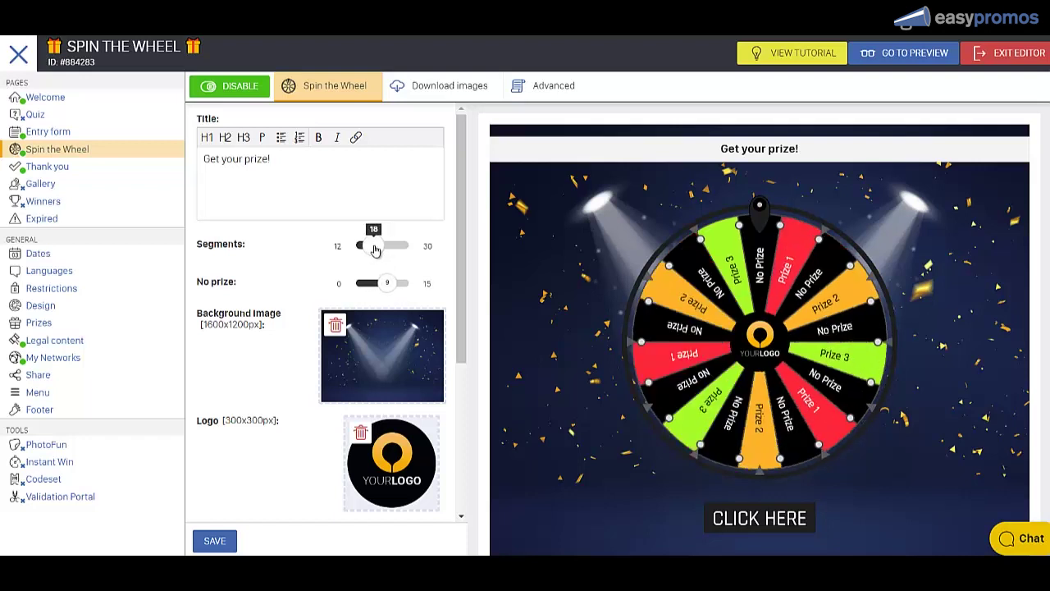
Replace the wheel's background image with bg_blackfriday_spinthewheel (1) and its logo with the easy image
click(336, 325)
click(364, 348)
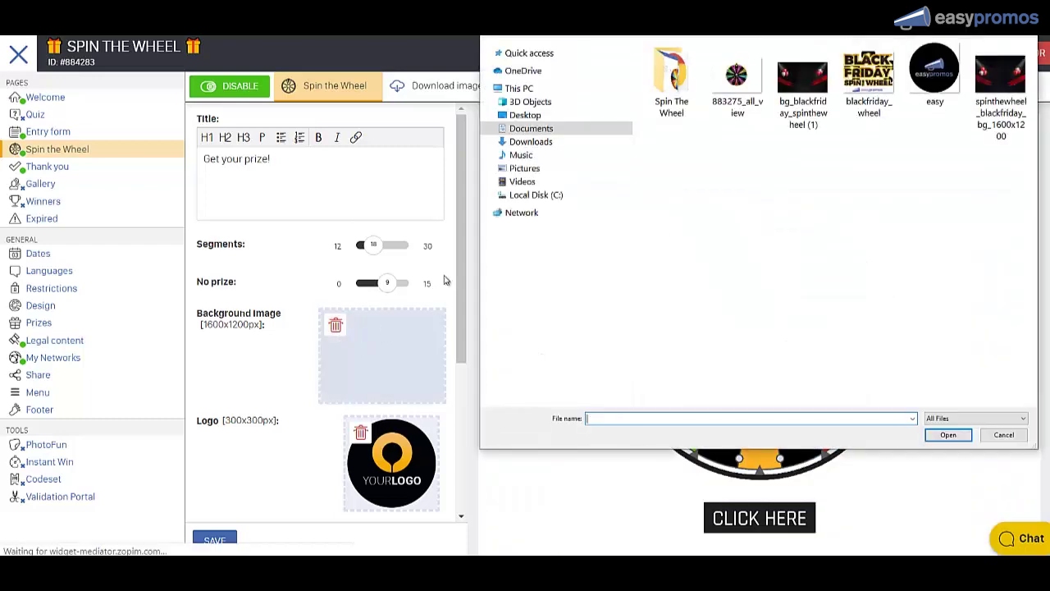
double_click(802, 81)
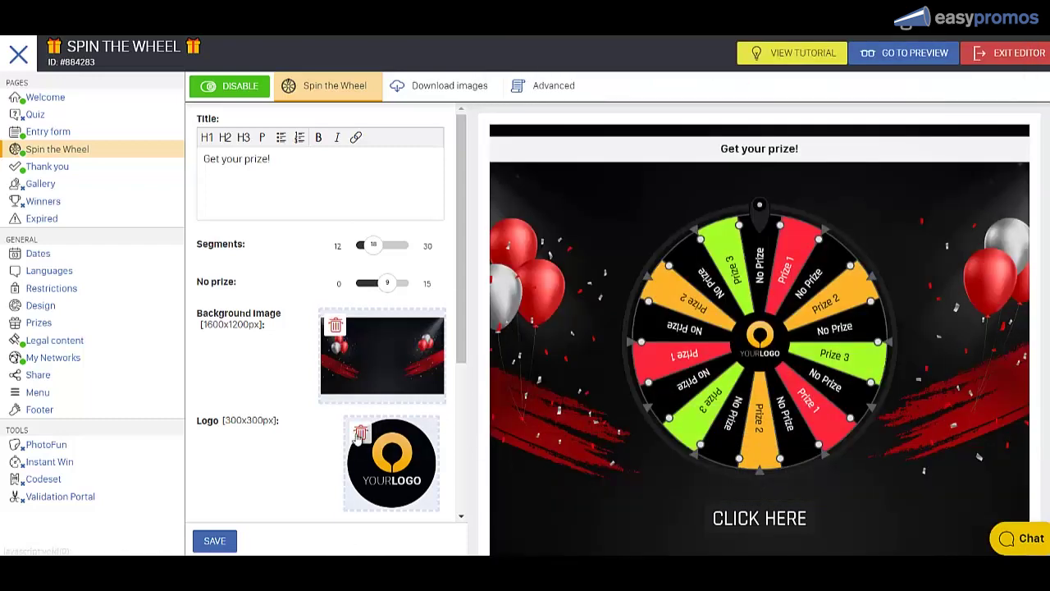
click(361, 433)
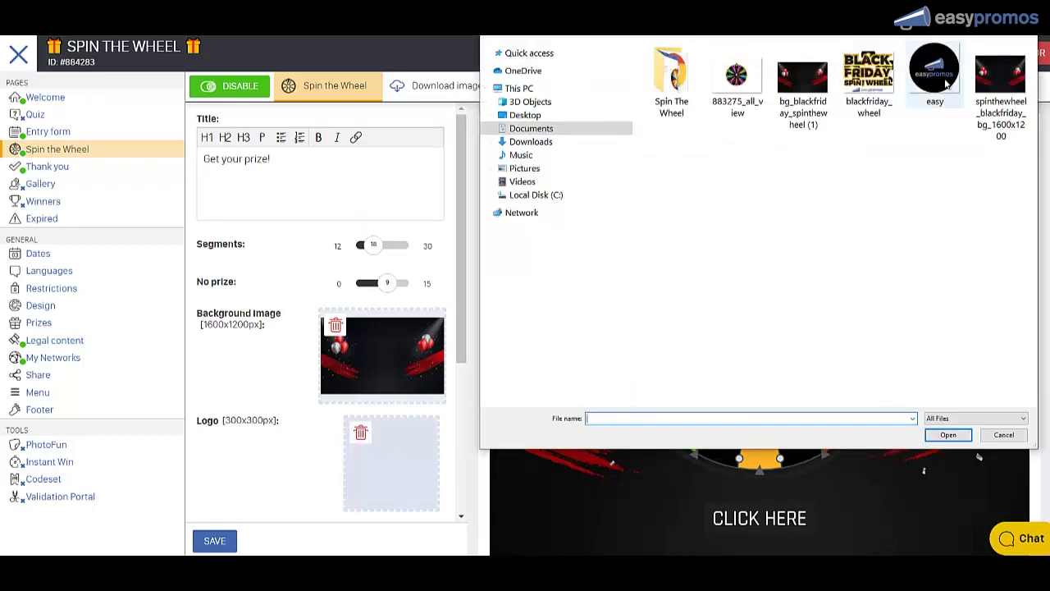
double_click(945, 75)
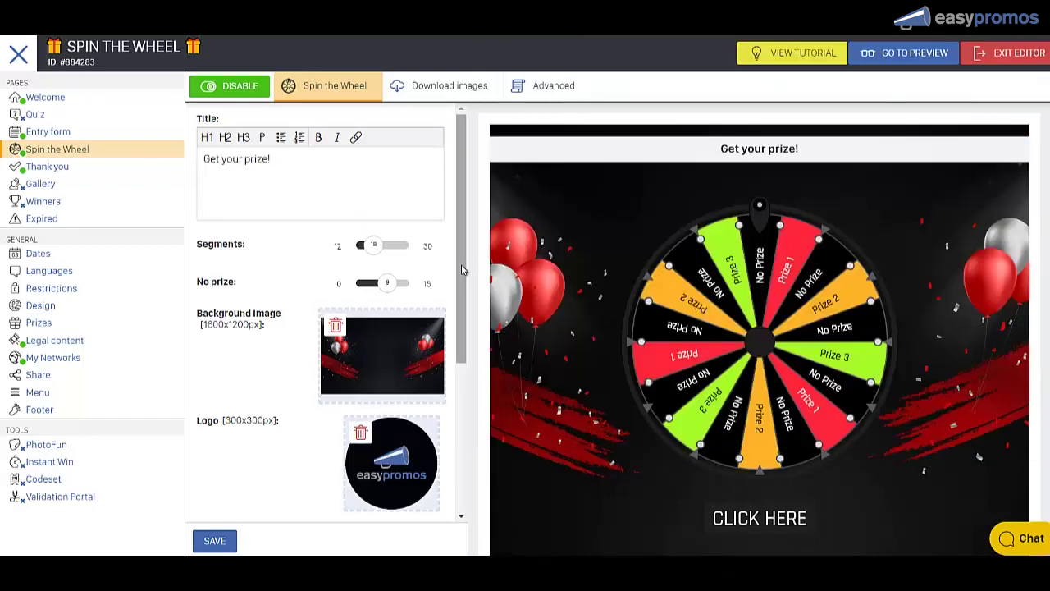
Change the wheel's UI color to red, rgba(235, 15, 15, 1)
scroll(293, 304, down, 5)
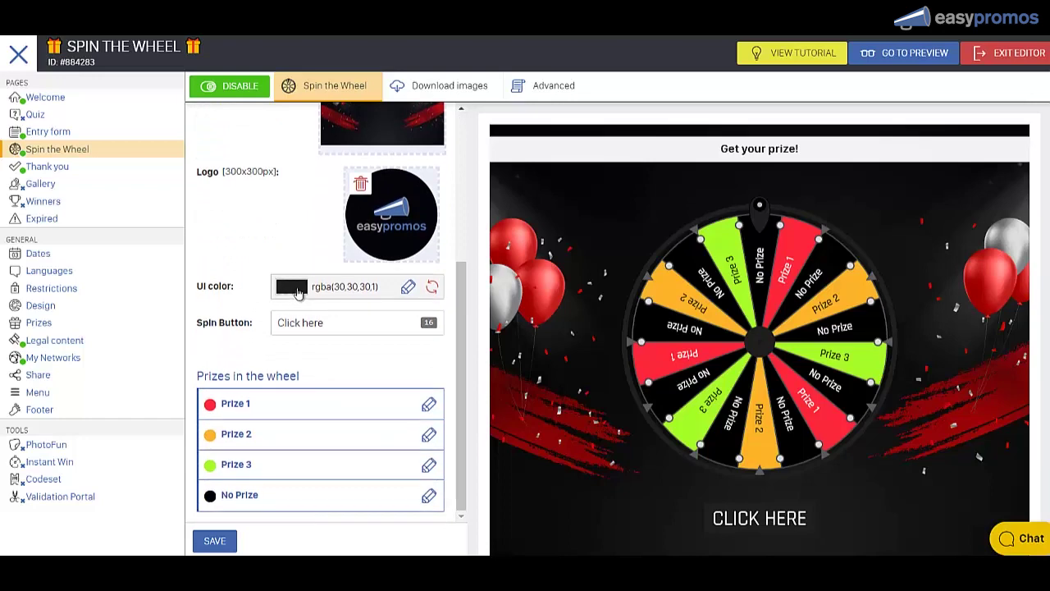
click(297, 293)
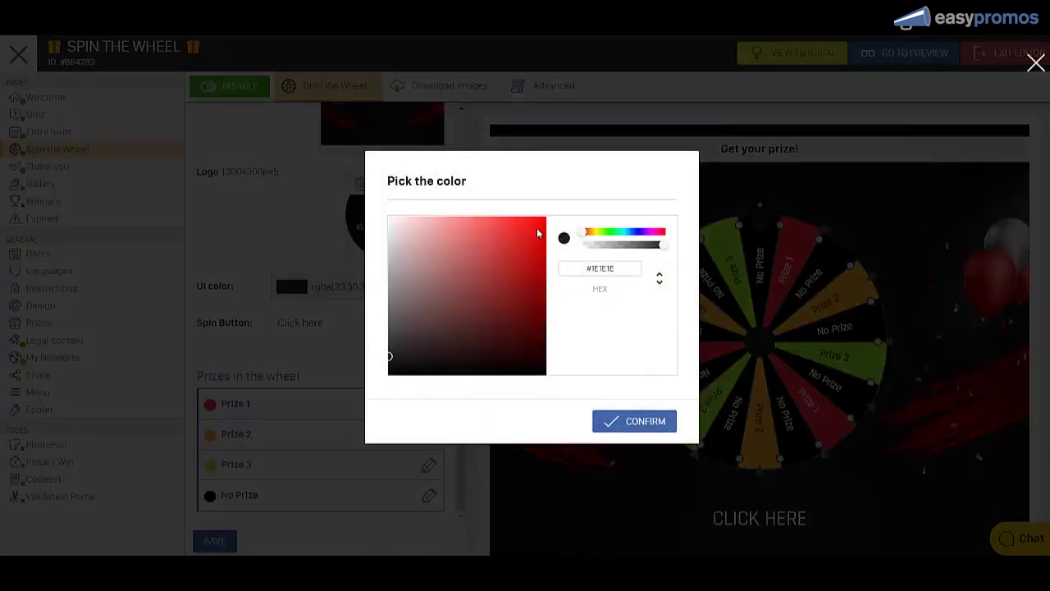
click(536, 231)
click(641, 425)
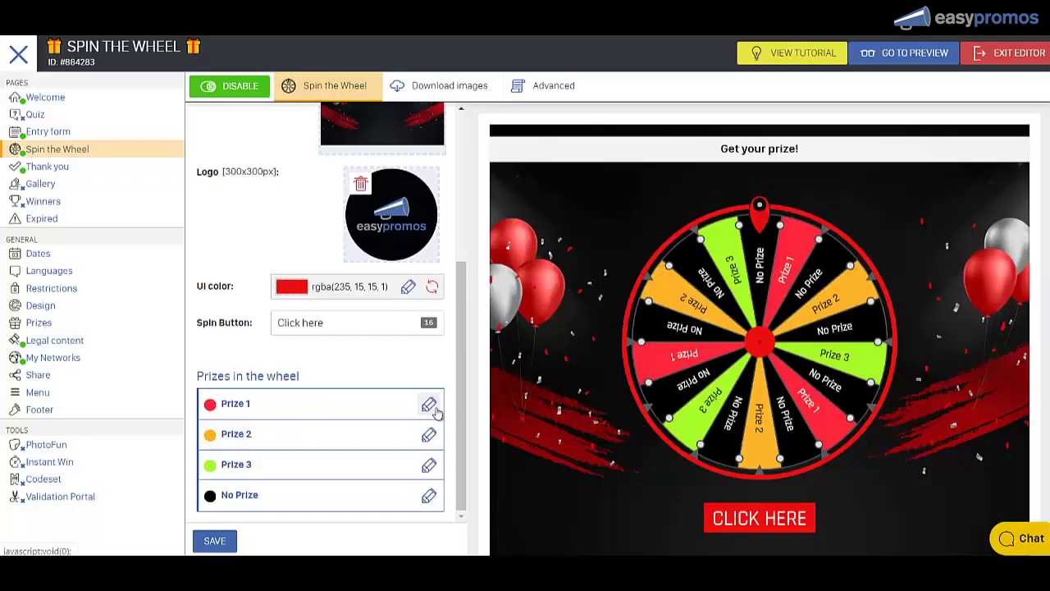
Set the spin button's text to "SPIN ME"
drag(328, 323, 251, 322)
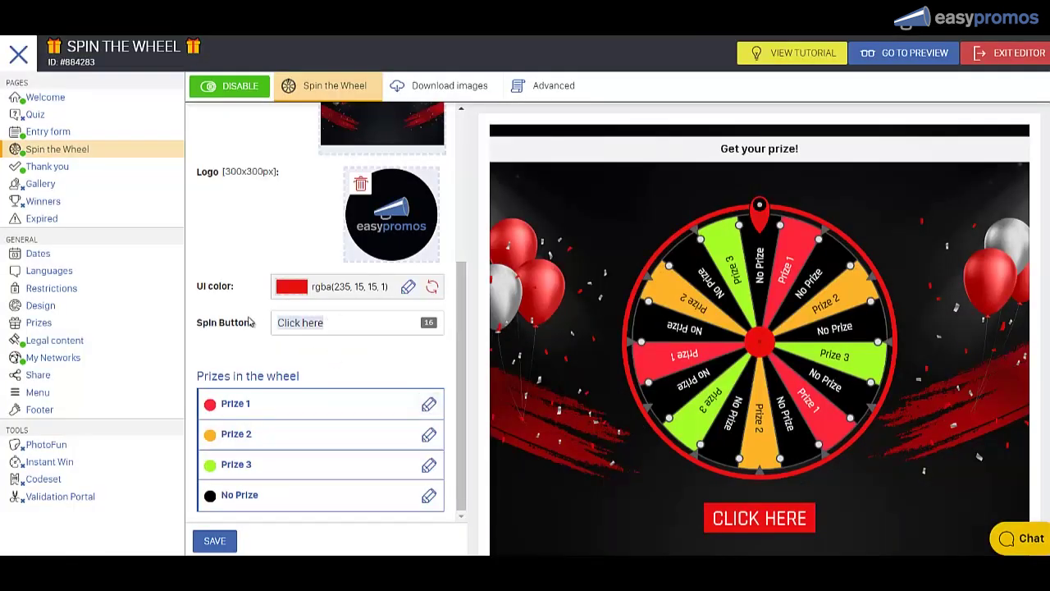
text(A)
key(BackSpace)
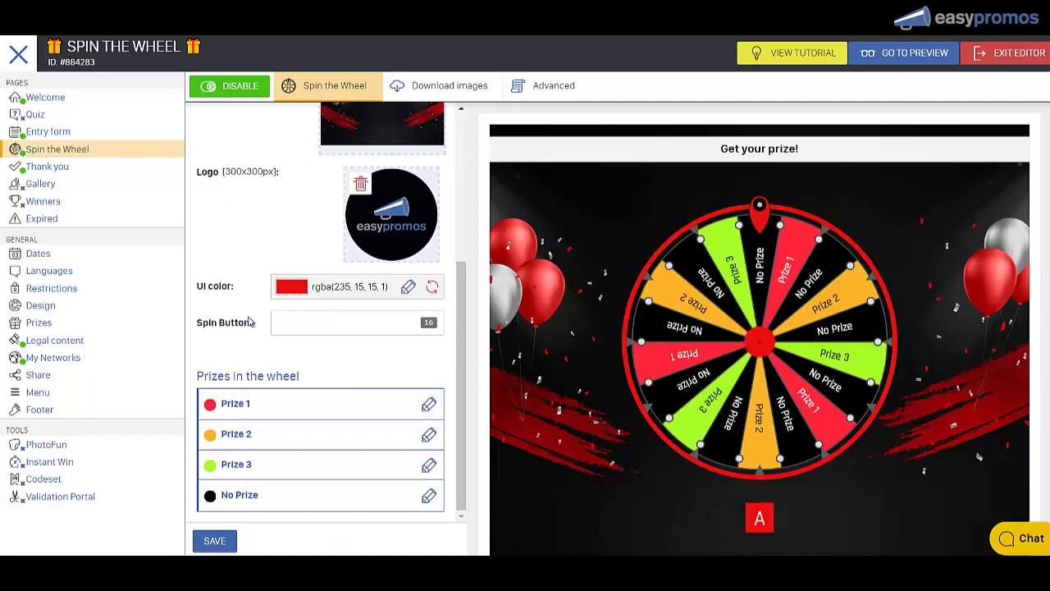
text(SPIN M)
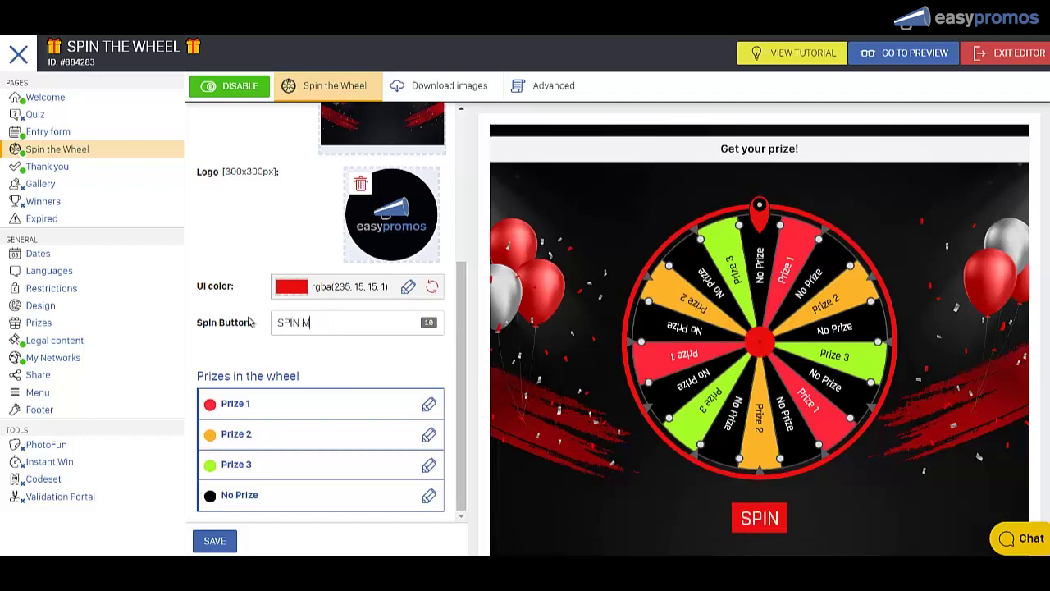
text(E)
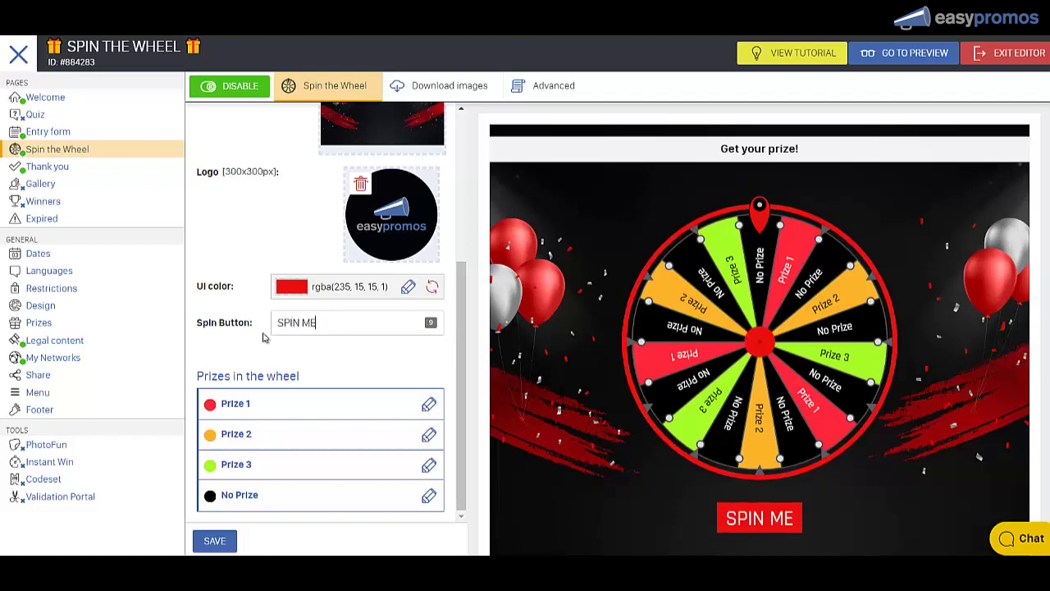
Set the wheel label of Prize 1 to "Small Popcorn"
click(427, 407)
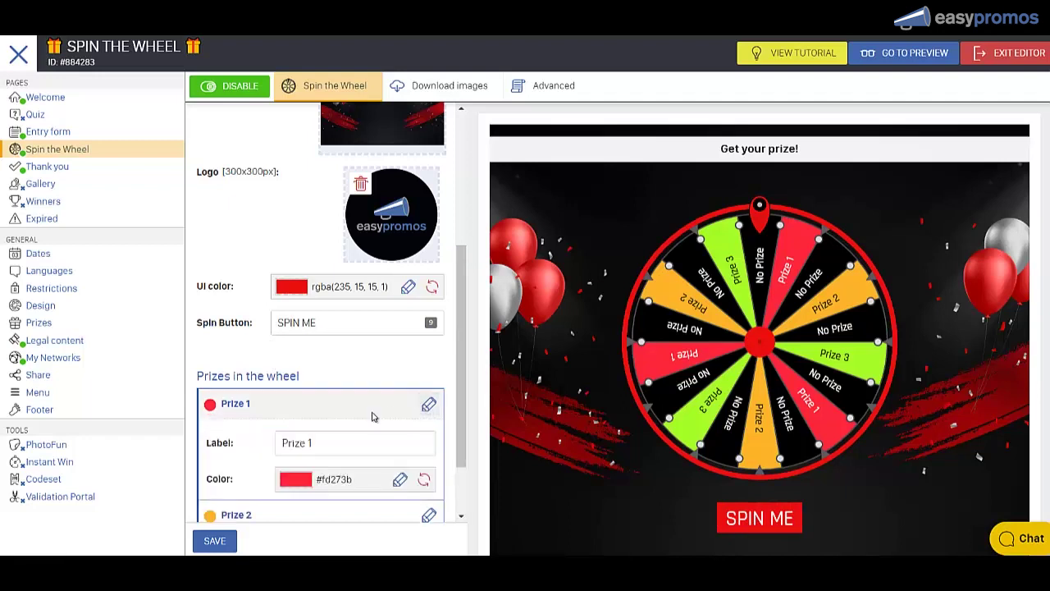
scroll(372, 416, down, 1)
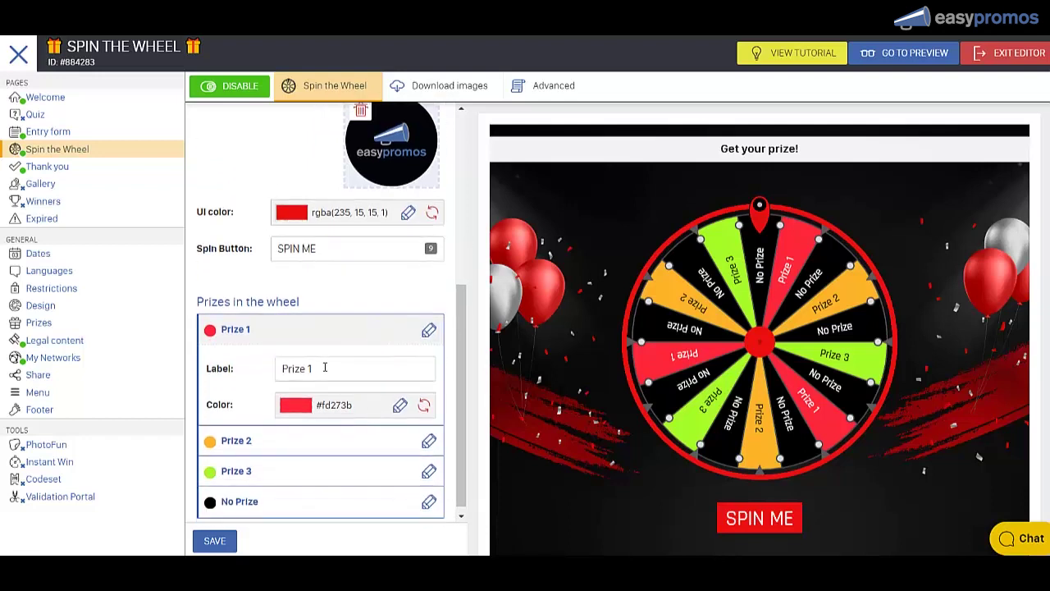
drag(261, 369, 245, 375)
key(BackSpace)
text(Small Popcorn)
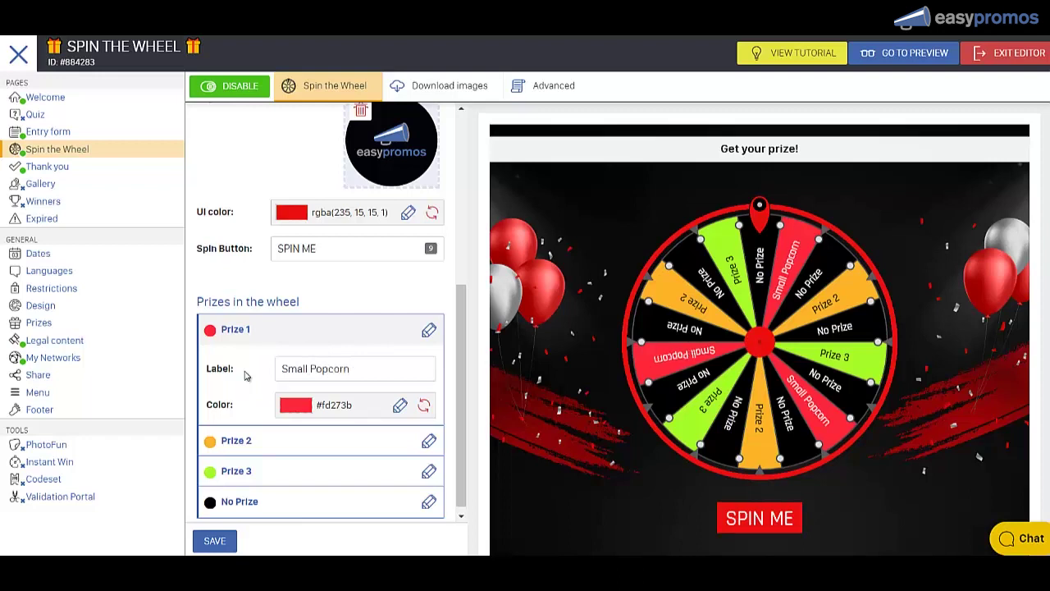
Label Prize 2 "Medium Popcorn" and Prize 3 "Large Popcorn" on the wheel
click(238, 440)
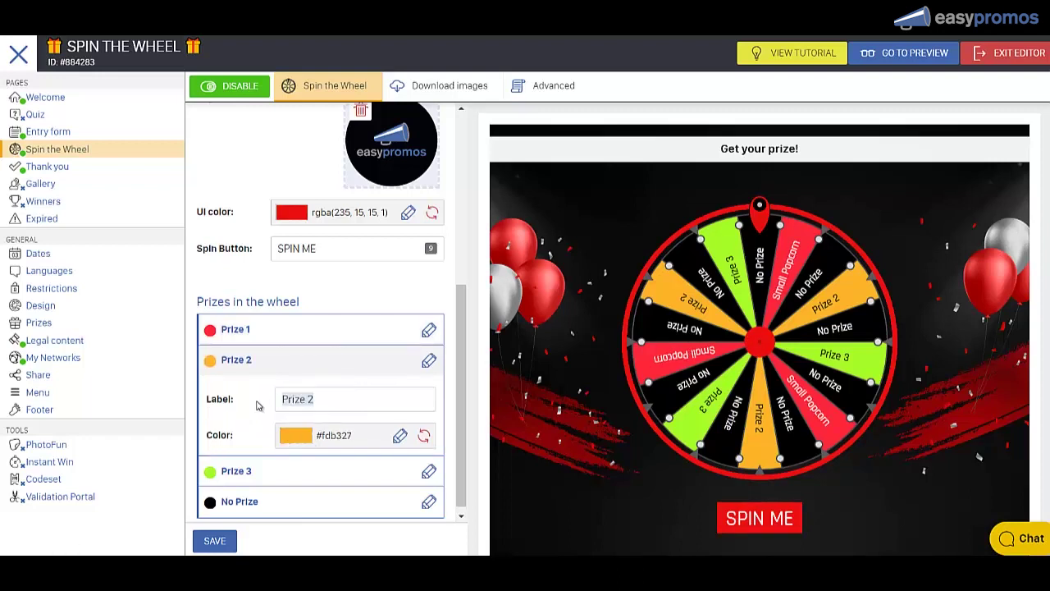
key(ctrl+a)
text(Medium Popco)
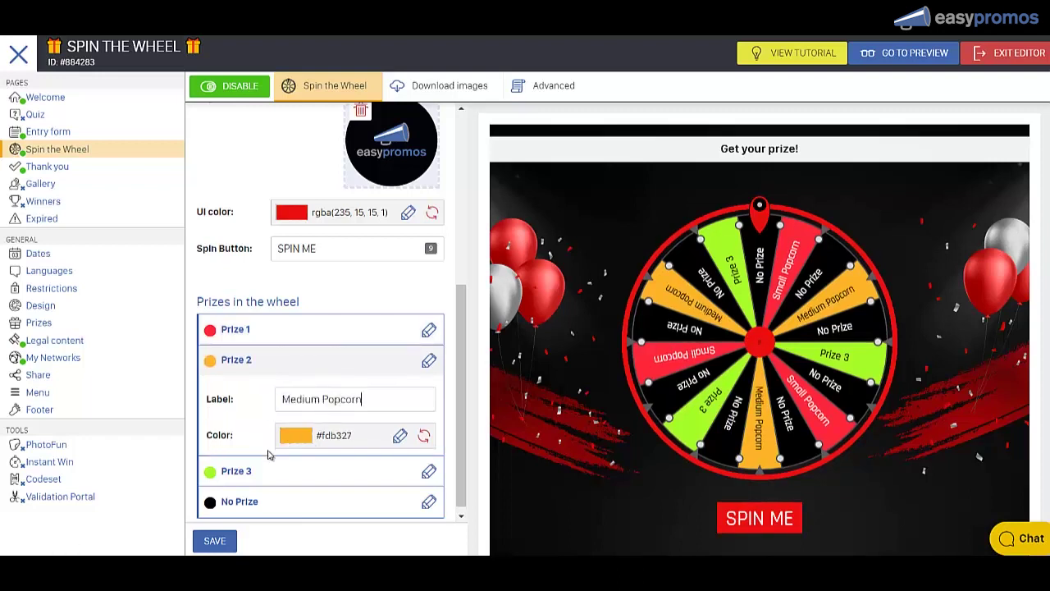
click(270, 472)
click(284, 429)
key(ctrl+a)
text(Large Popcorn)
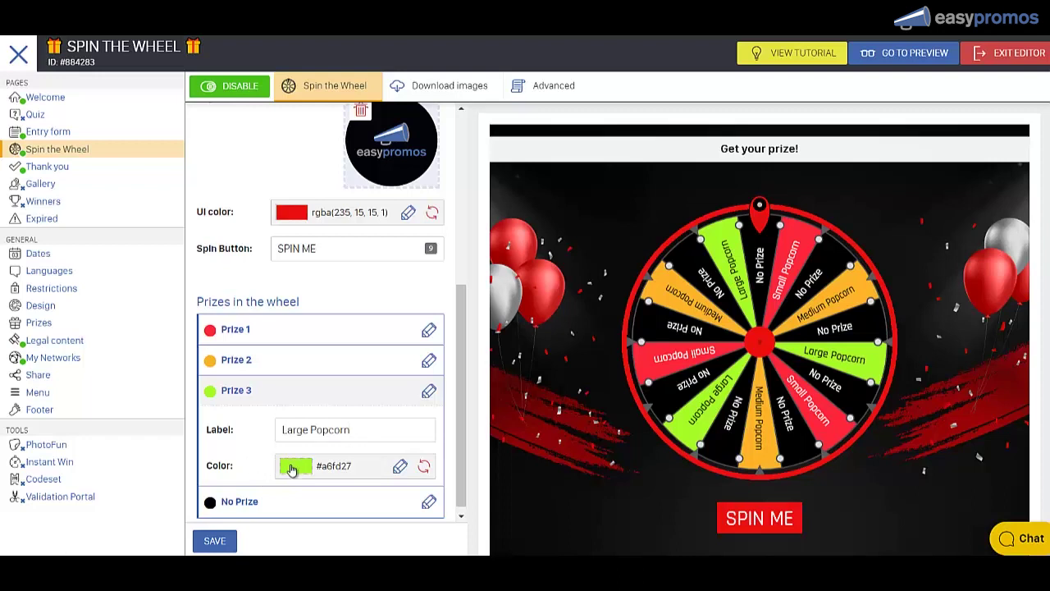
Change the wheel color of Prize 2 to a light grey of about rgba(172, 169, 165)
click(235, 360)
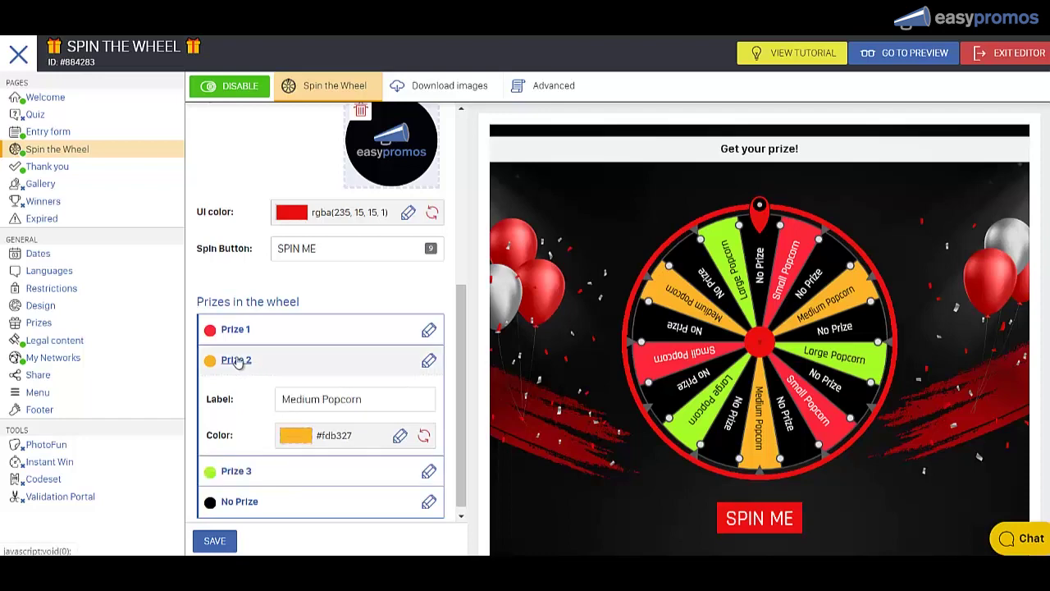
click(305, 435)
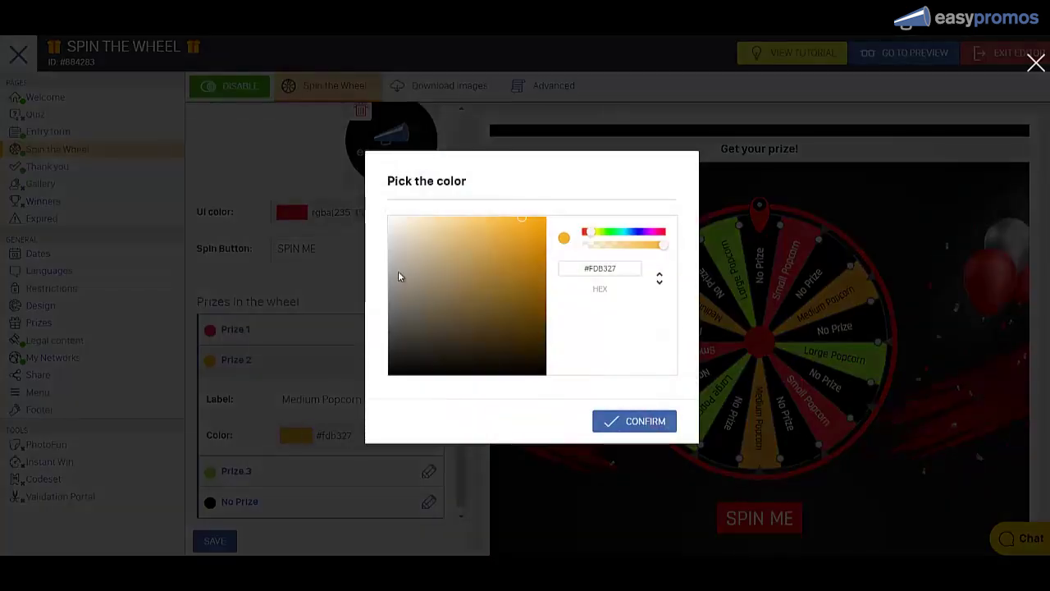
click(395, 263)
click(396, 272)
click(618, 423)
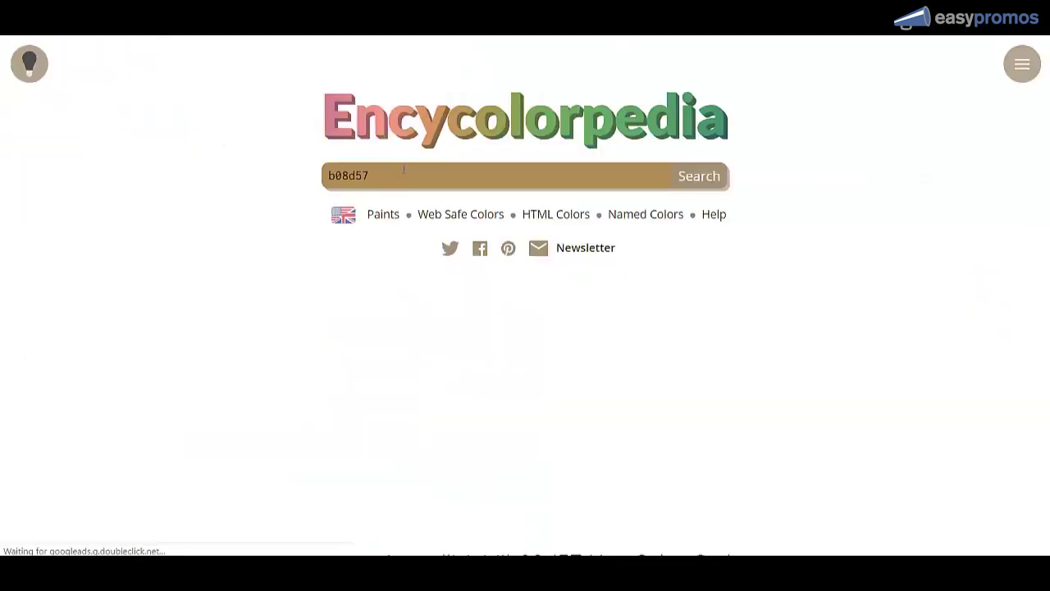
Copy the color code b08d57 from Encycolorpedia and apply it as the wheel color of Prize 3
drag(402, 171, 300, 178)
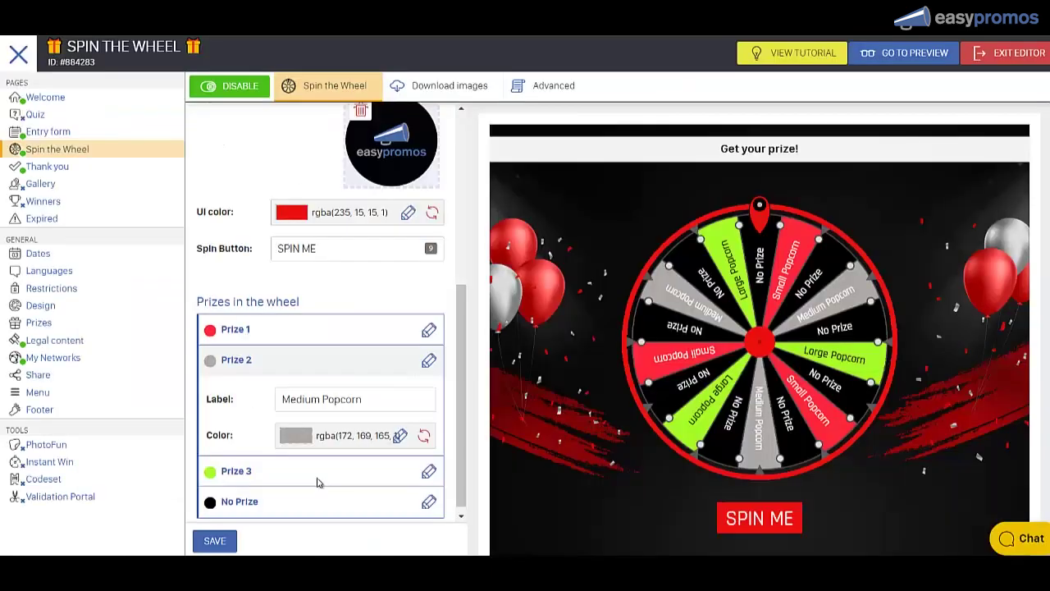
click(319, 479)
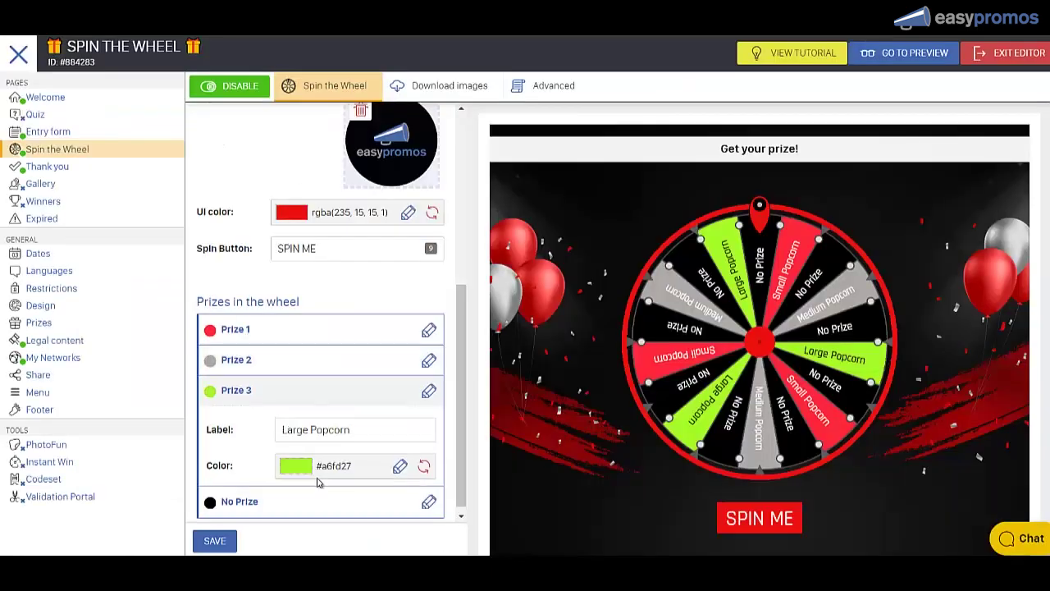
click(299, 465)
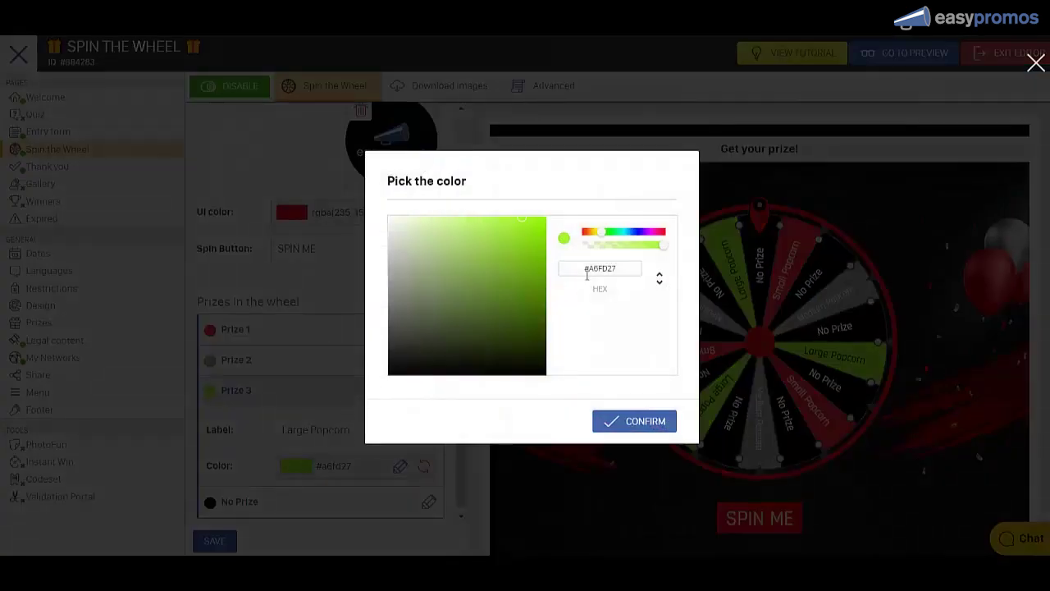
text(#b08d57)
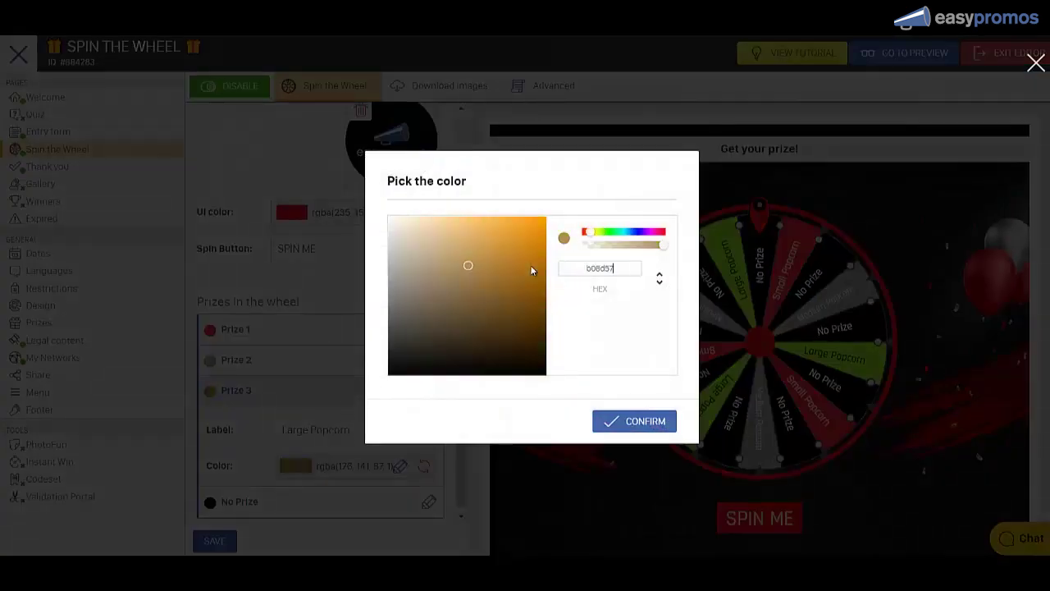
click(645, 422)
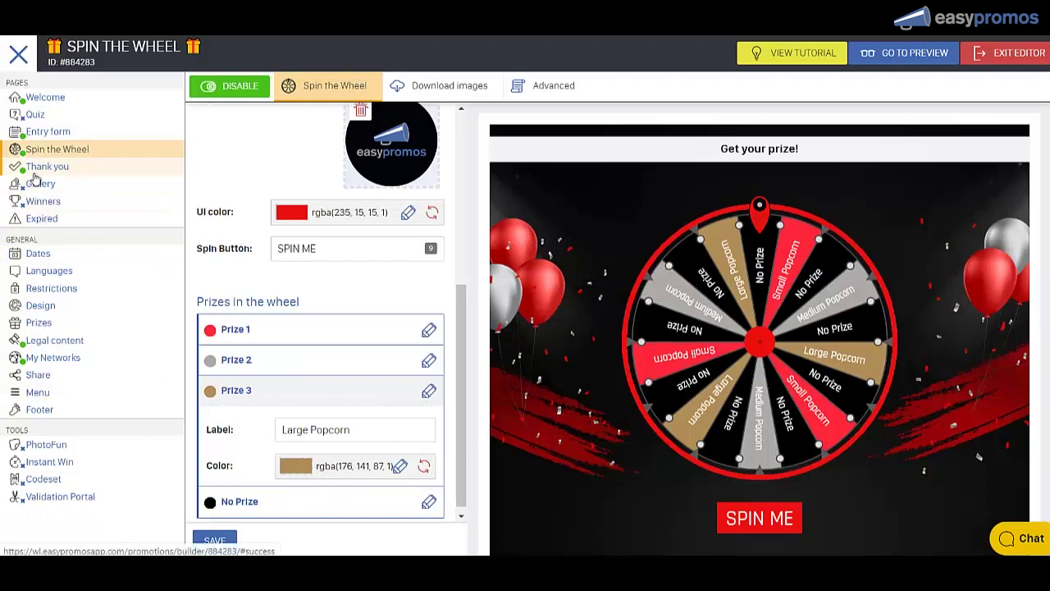
Open Prize 1 in the promotion's prize settings, rename it "Small Popcorn" and save
click(38, 324)
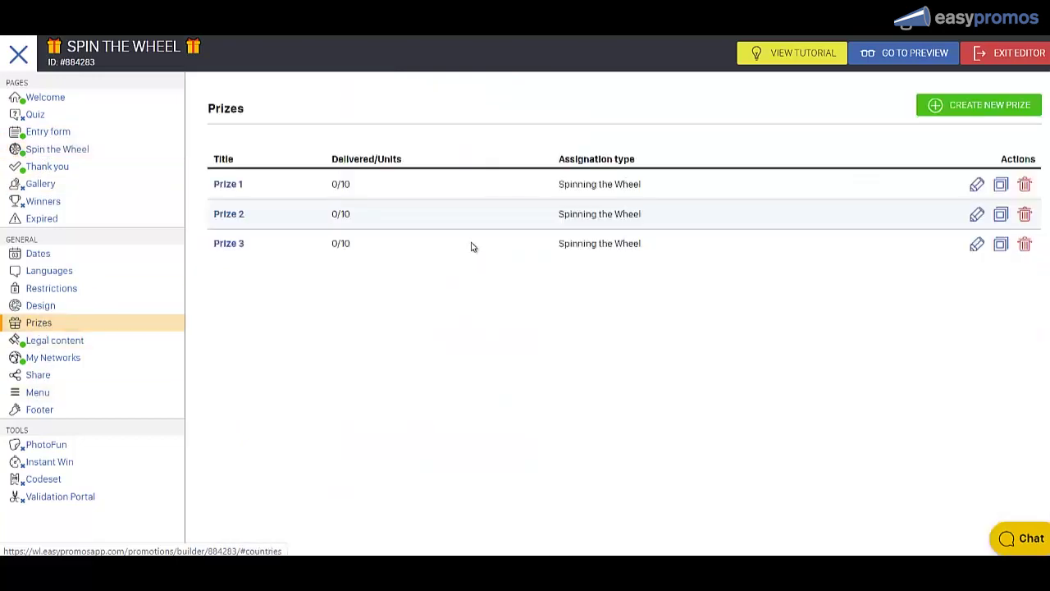
click(976, 183)
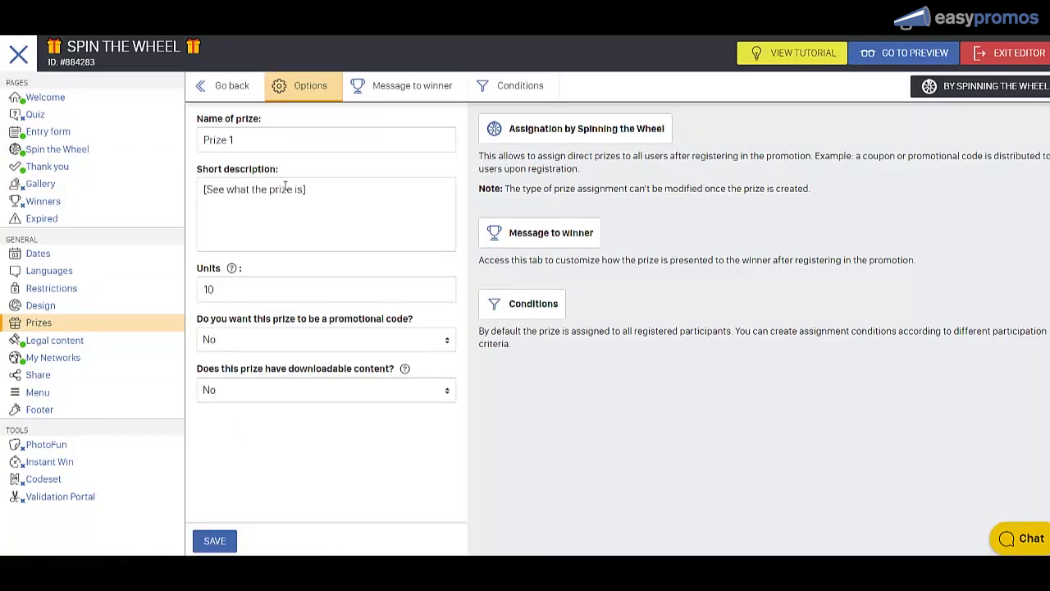
drag(261, 141, 209, 144)
text(Small Popcorn)
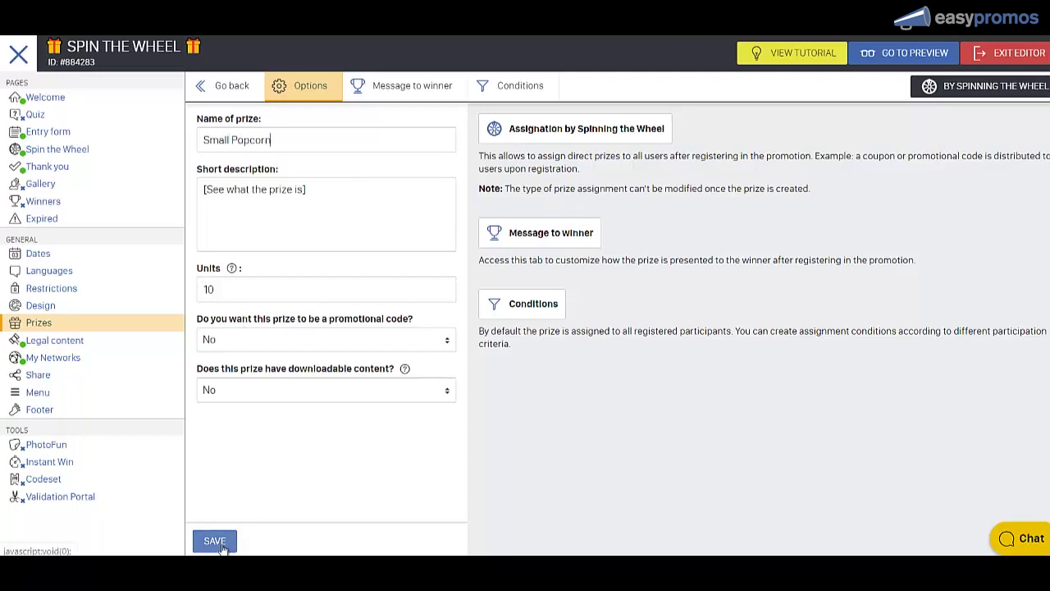
Rename Prize 2 to "Medium Popcorn", set its units to 5 and save
click(39, 322)
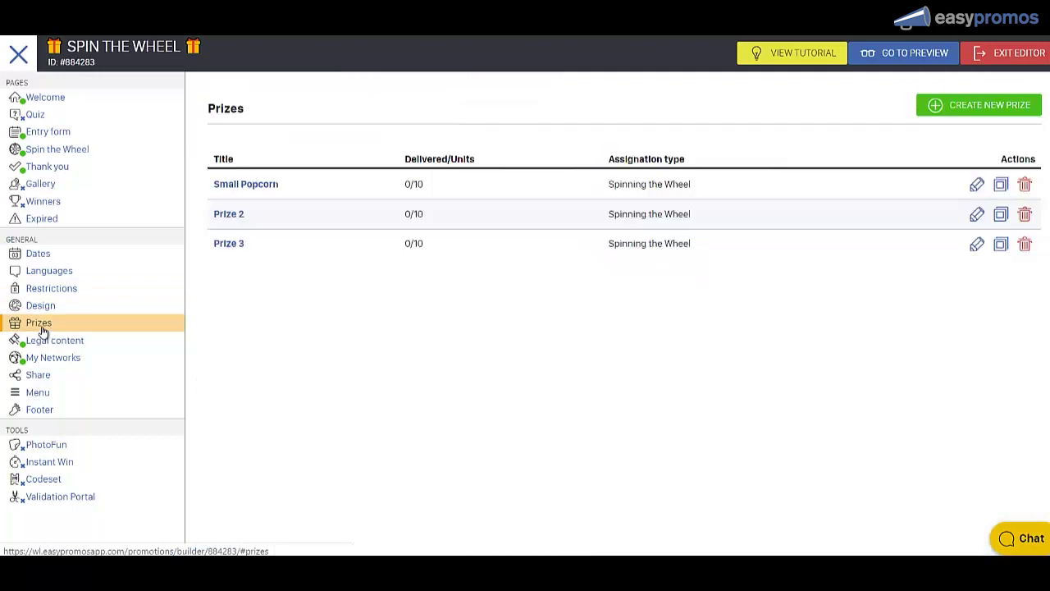
click(974, 216)
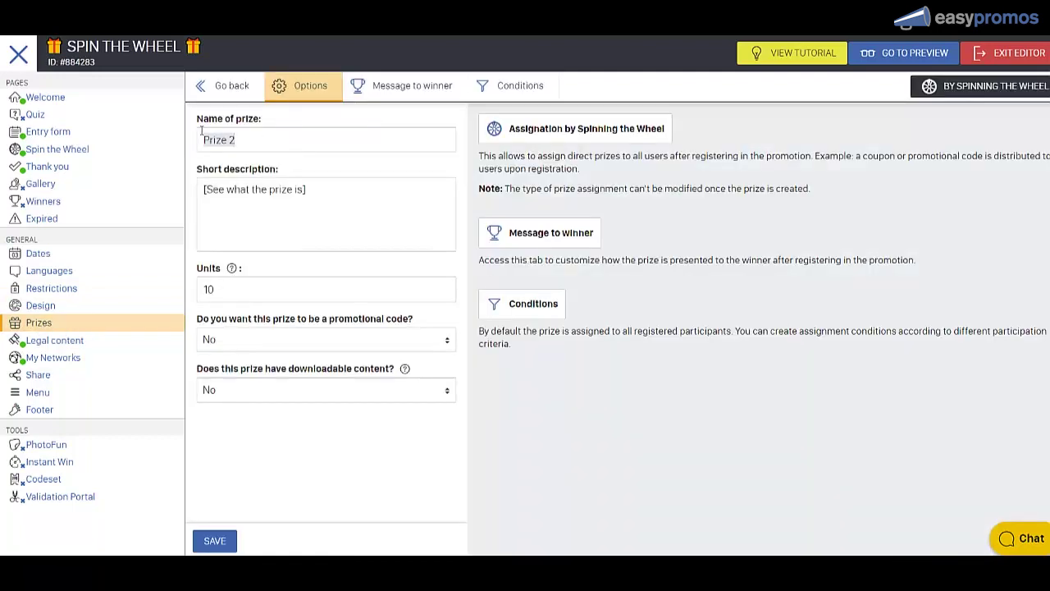
text(Medium Popcorn)
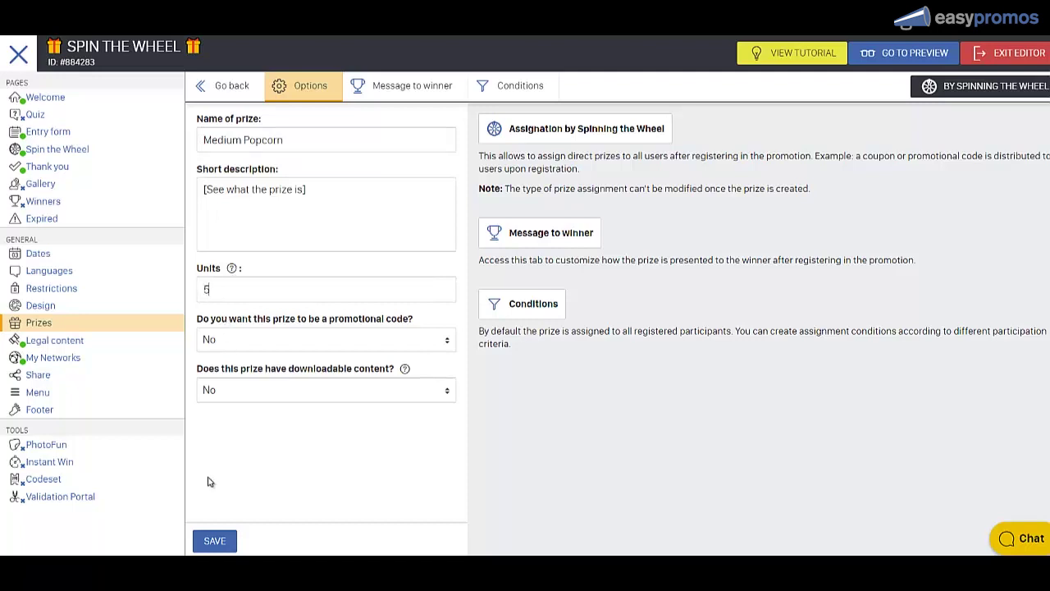
click(215, 539)
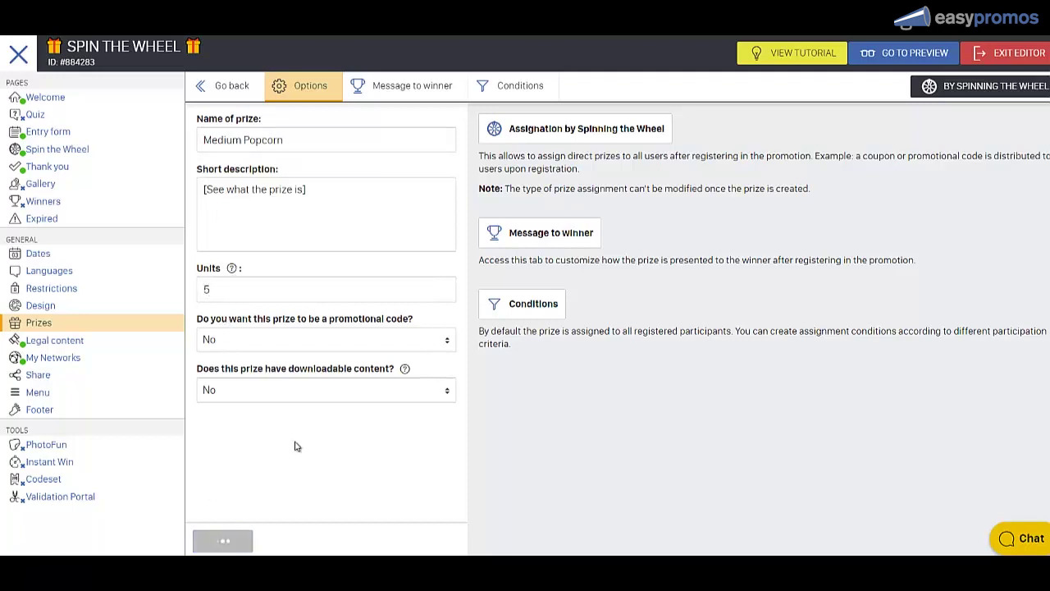
Rename Prize 3 to "Large Popcorn", set its units to 2 and save
click(50, 325)
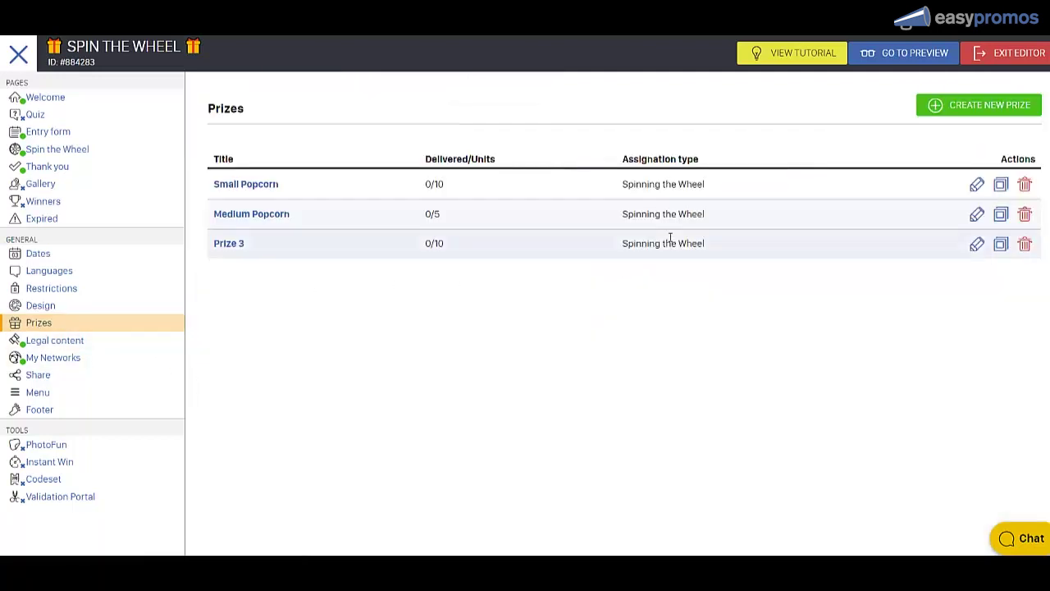
click(976, 244)
drag(236, 140, 205, 139)
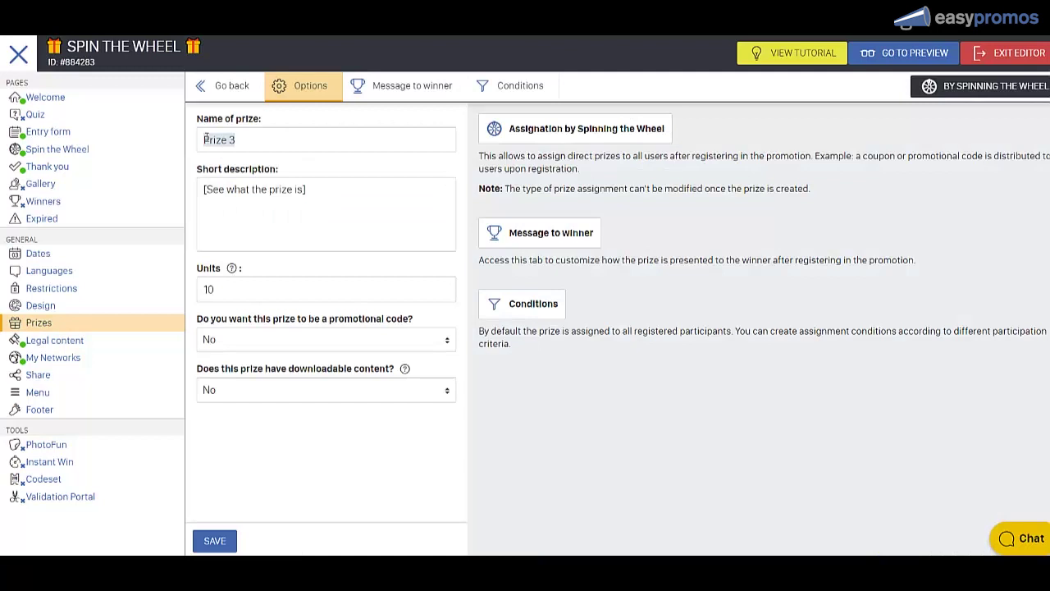
text(Large Popcorn)
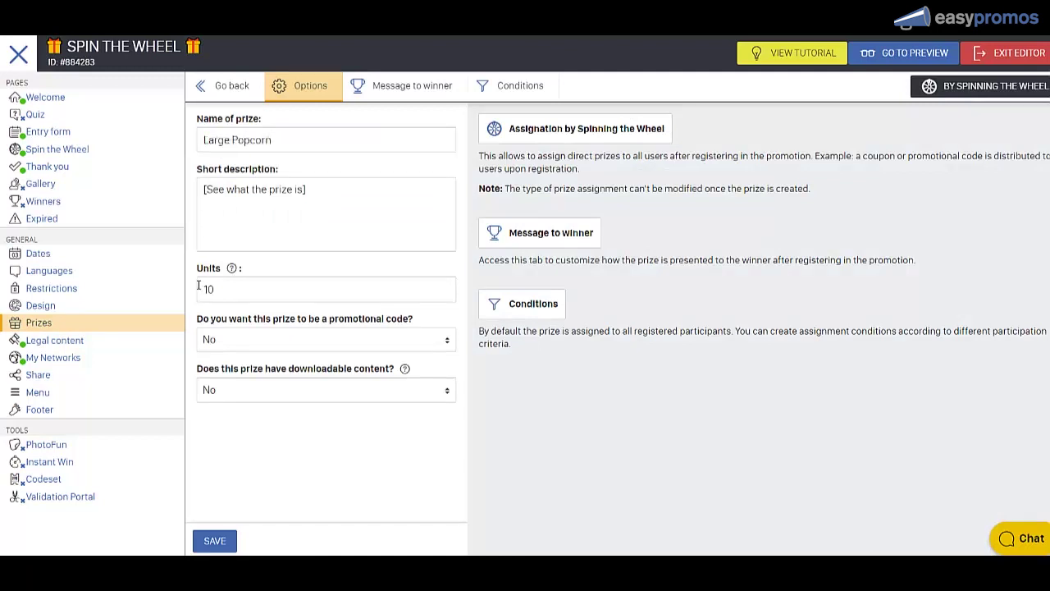
drag(227, 294, 197, 297)
click(211, 541)
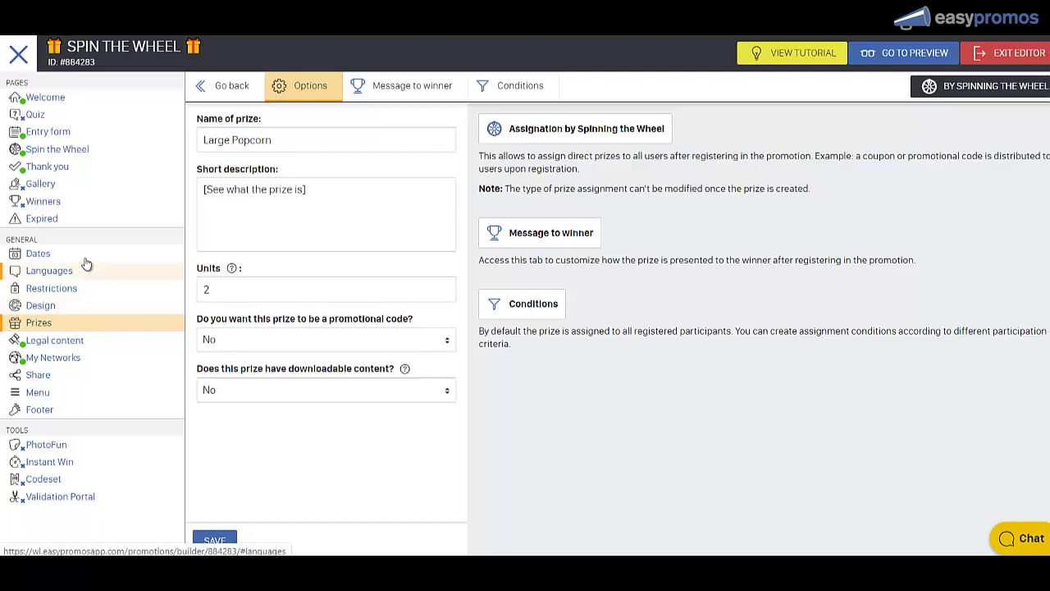
Review the Spin the Wheel page, the Welcome page's title and the field types available for the Entry form
click(46, 153)
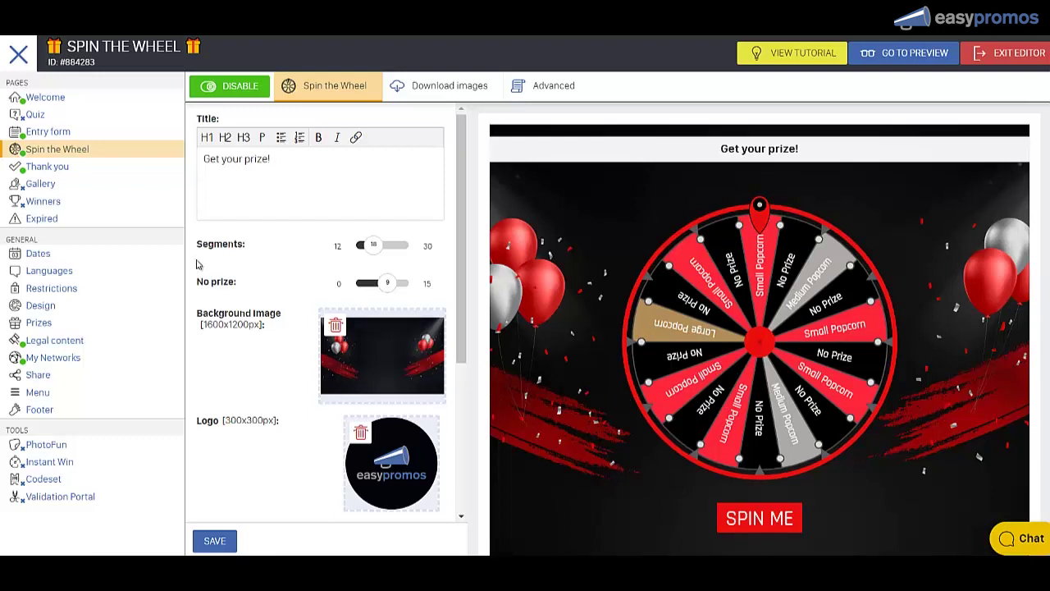
click(43, 100)
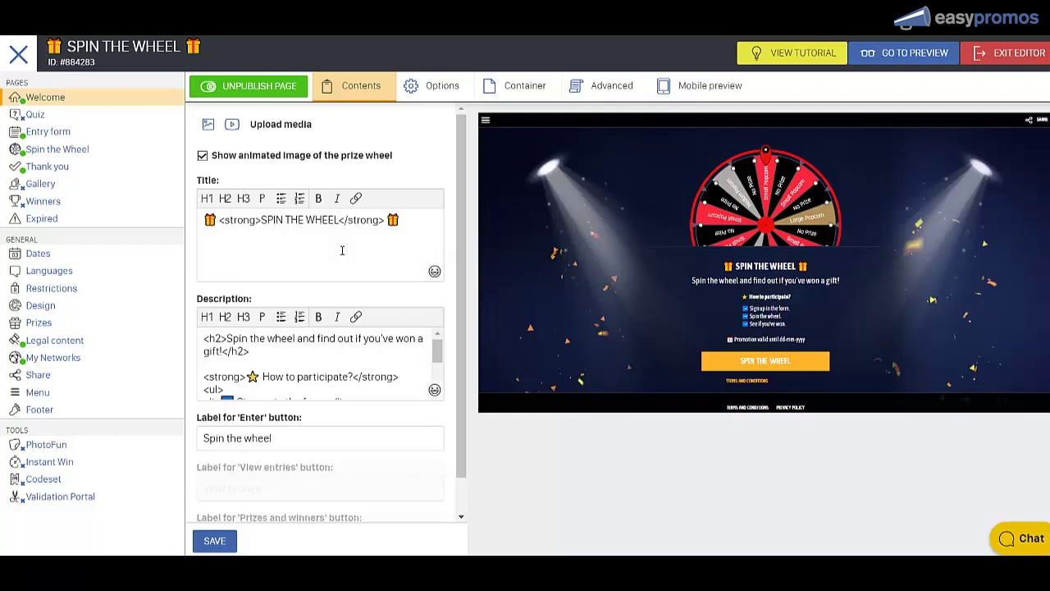
drag(385, 220, 222, 217)
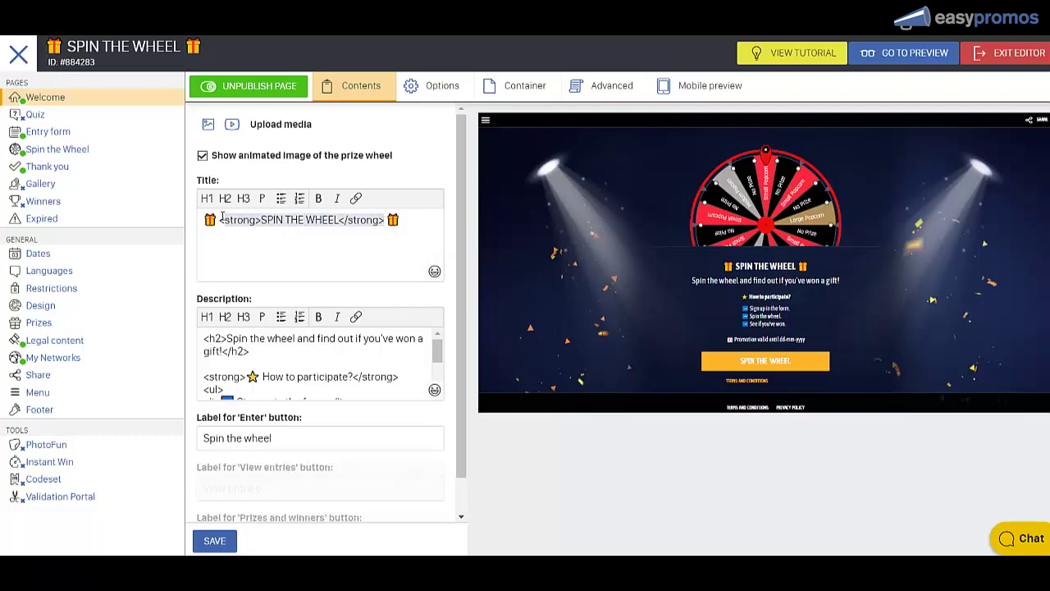
click(276, 271)
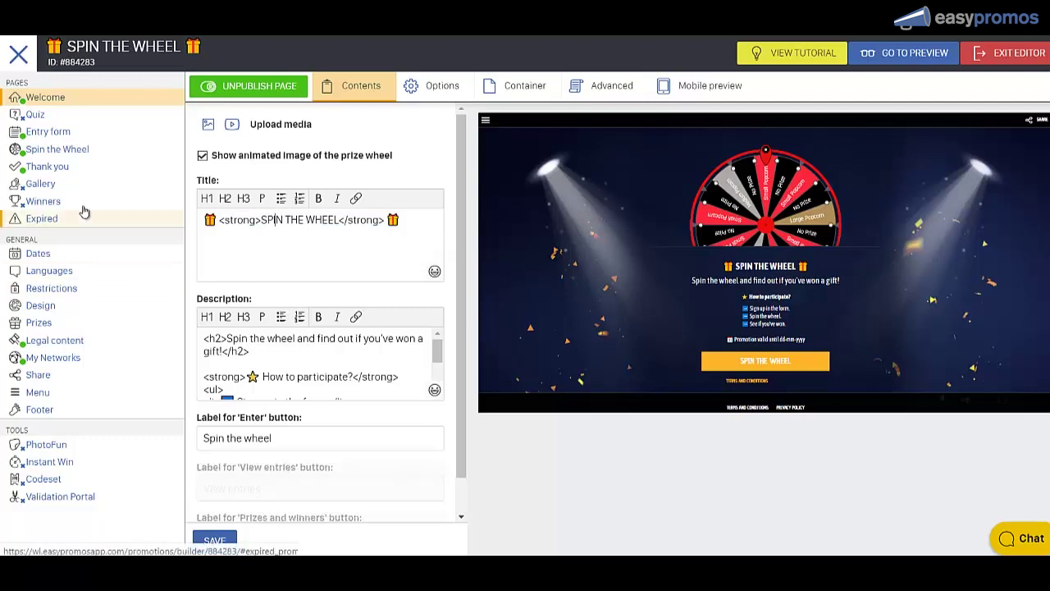
click(41, 132)
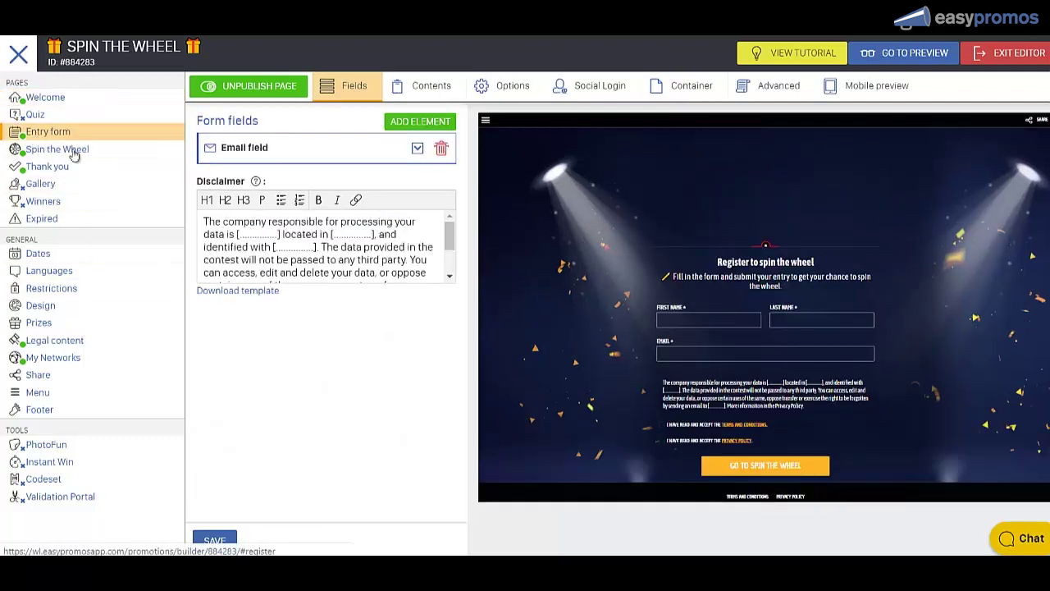
click(400, 121)
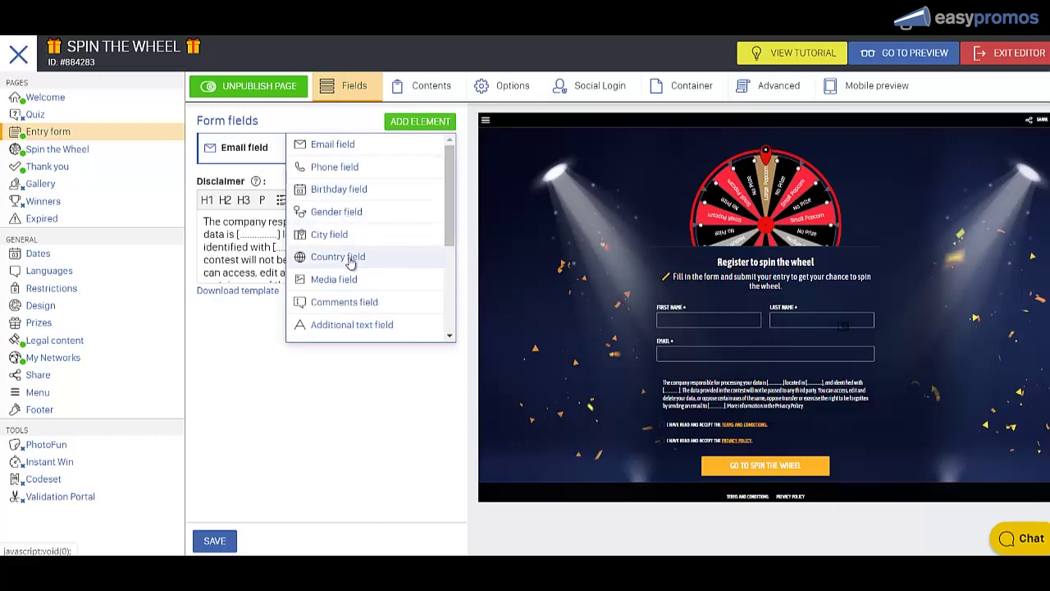
Replace the Thank you page's image with the picture "easy" and save the page
click(48, 167)
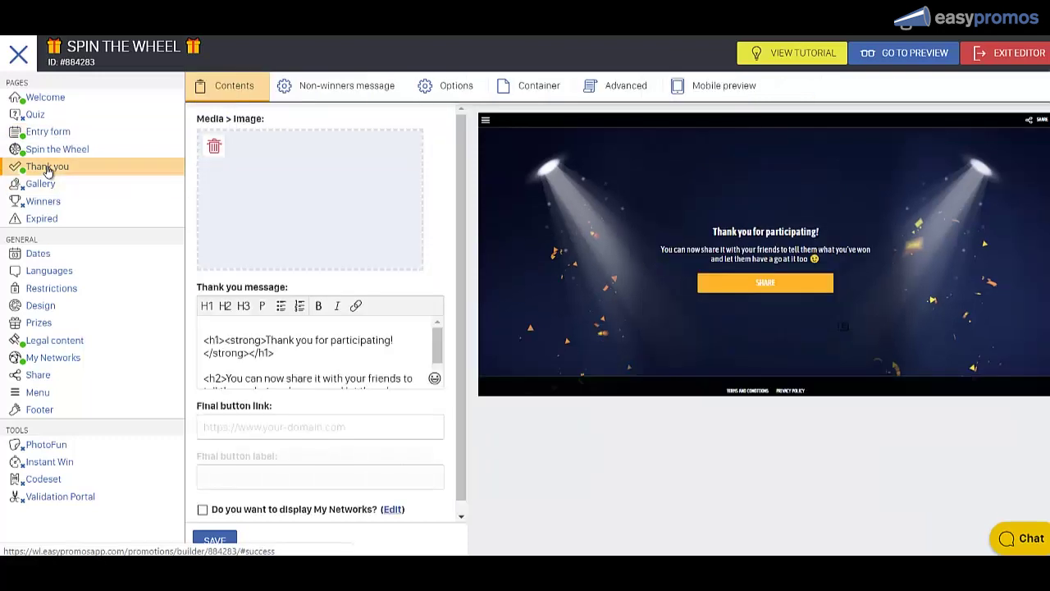
click(213, 149)
click(328, 228)
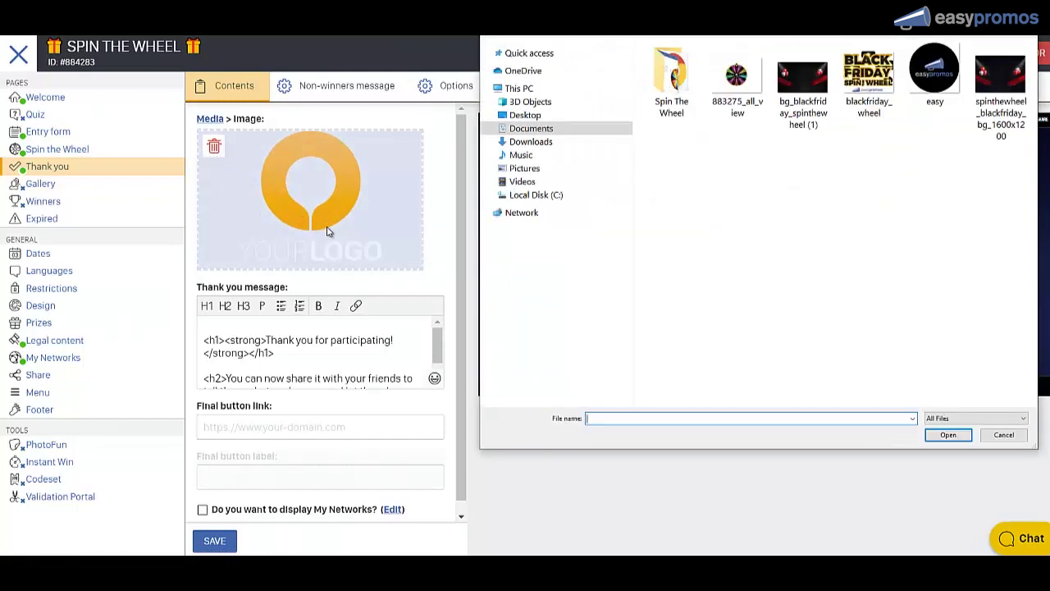
double_click(934, 76)
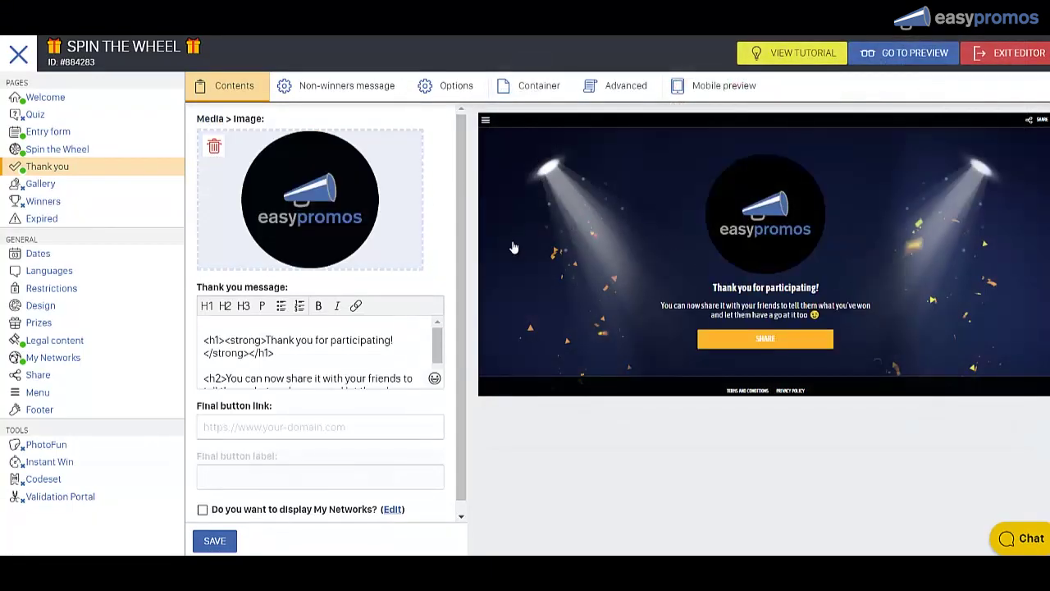
click(219, 539)
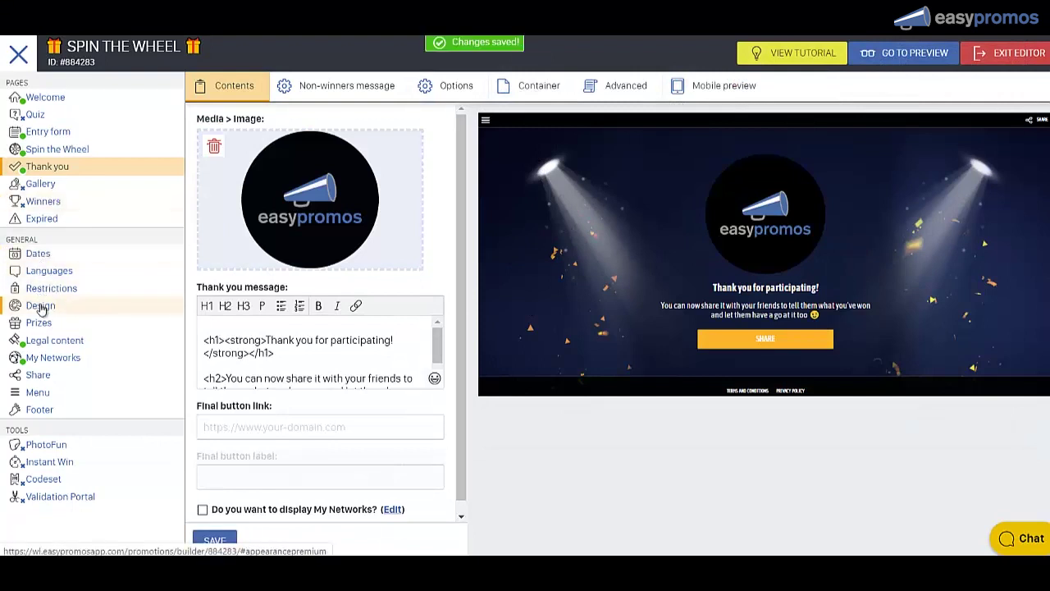
Set the design color of the action elements to the greyish tone #A39C90
click(43, 307)
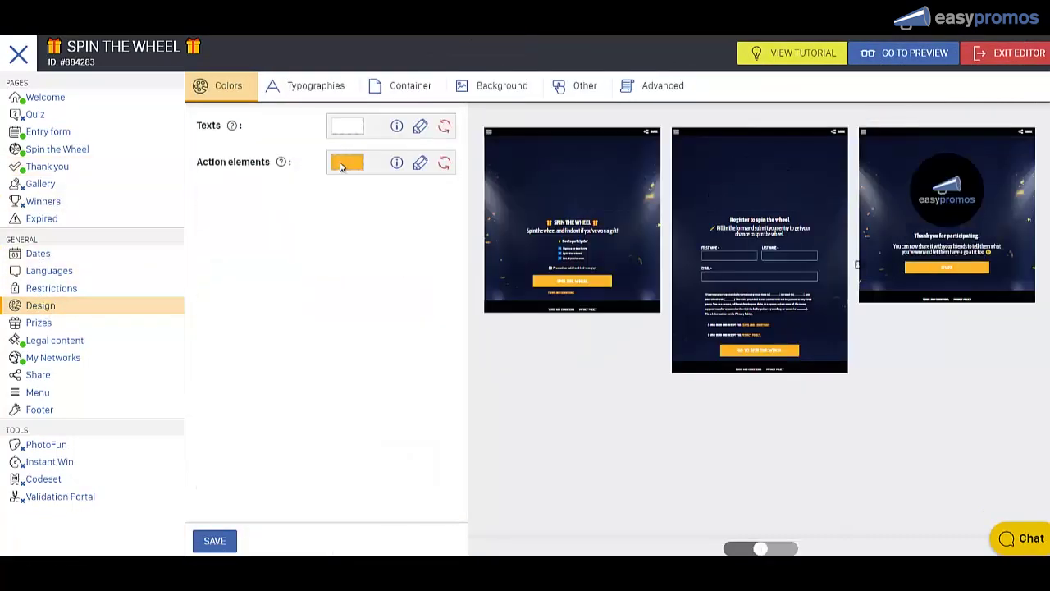
click(341, 167)
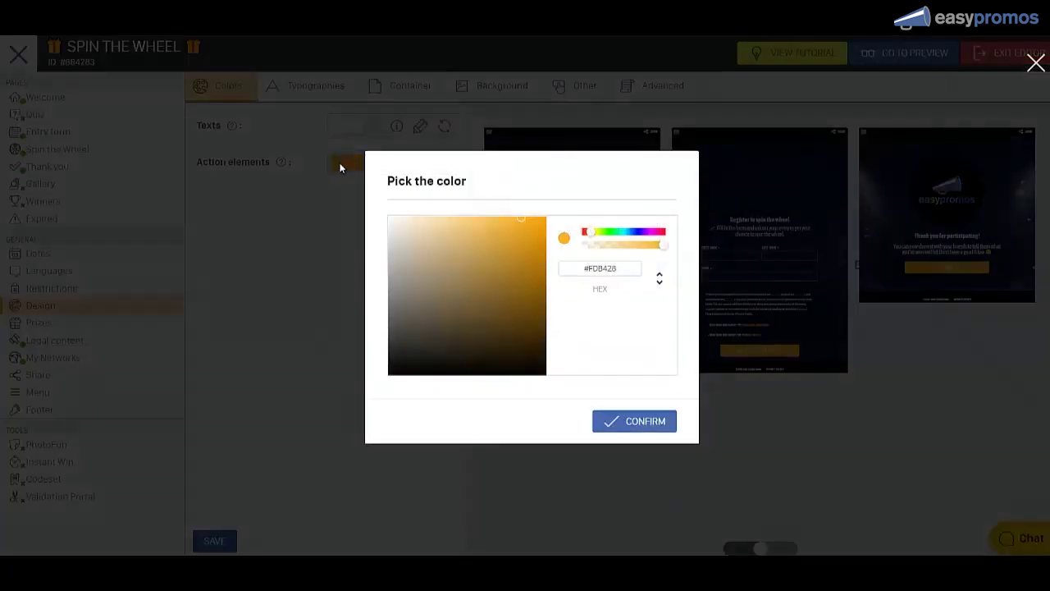
click(406, 275)
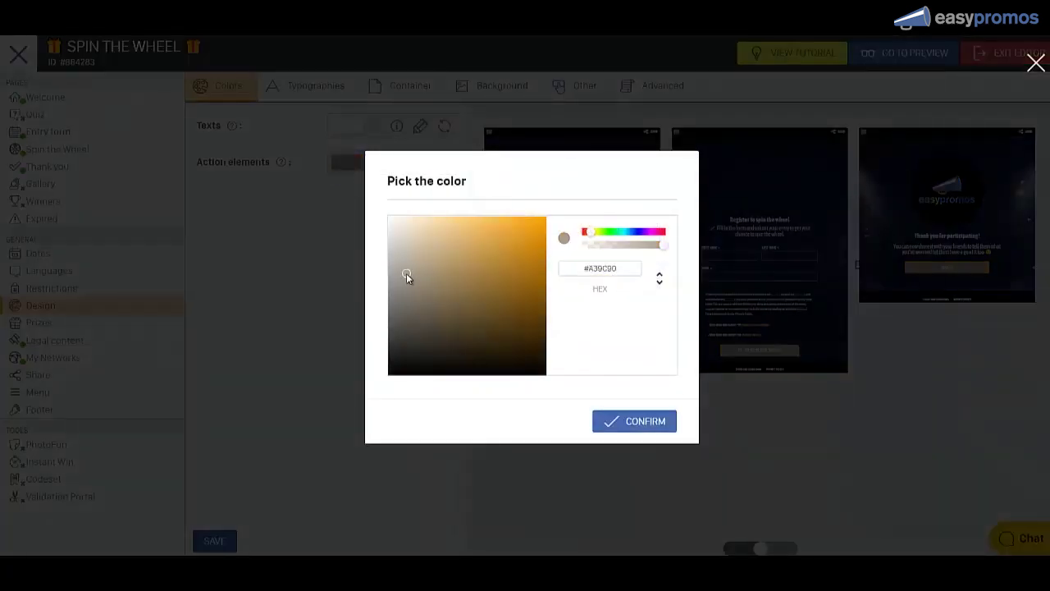
click(642, 422)
Replace the design's background image with the black image with red and silver balloons, and save the design
click(482, 89)
click(206, 337)
click(246, 238)
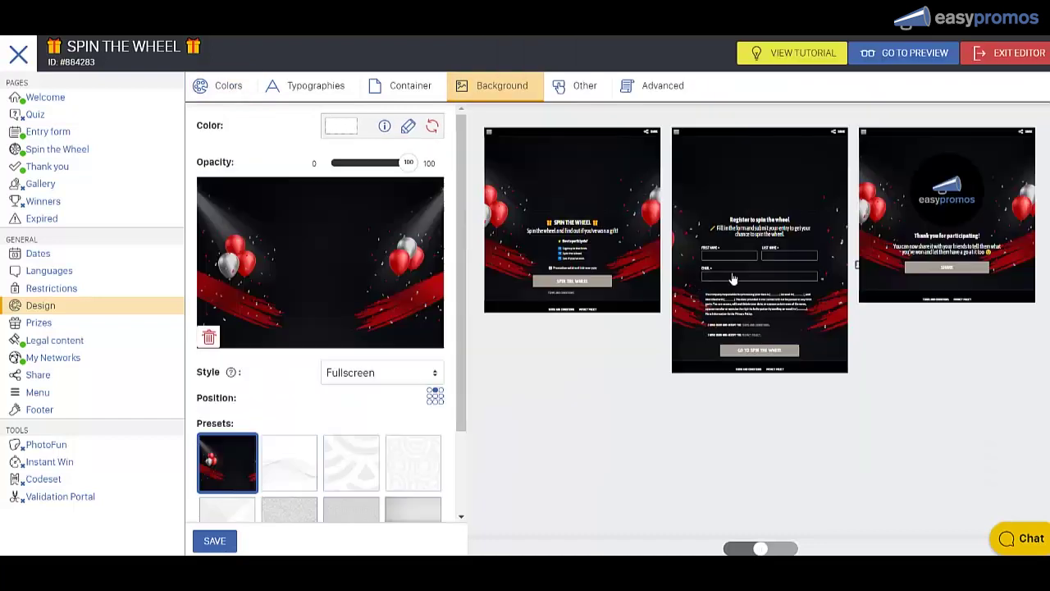
double_click(1000, 82)
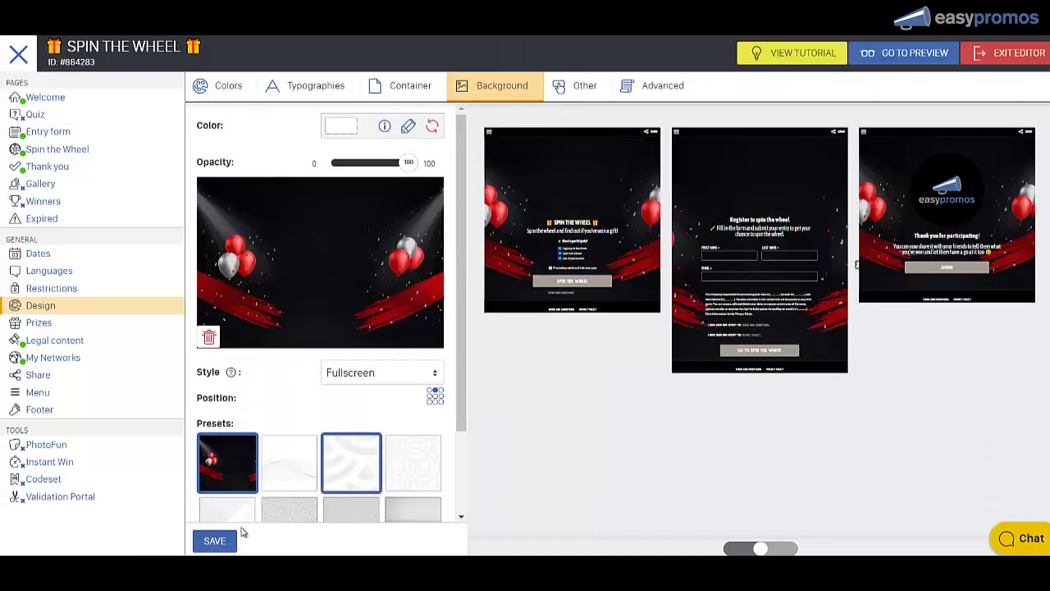
click(218, 541)
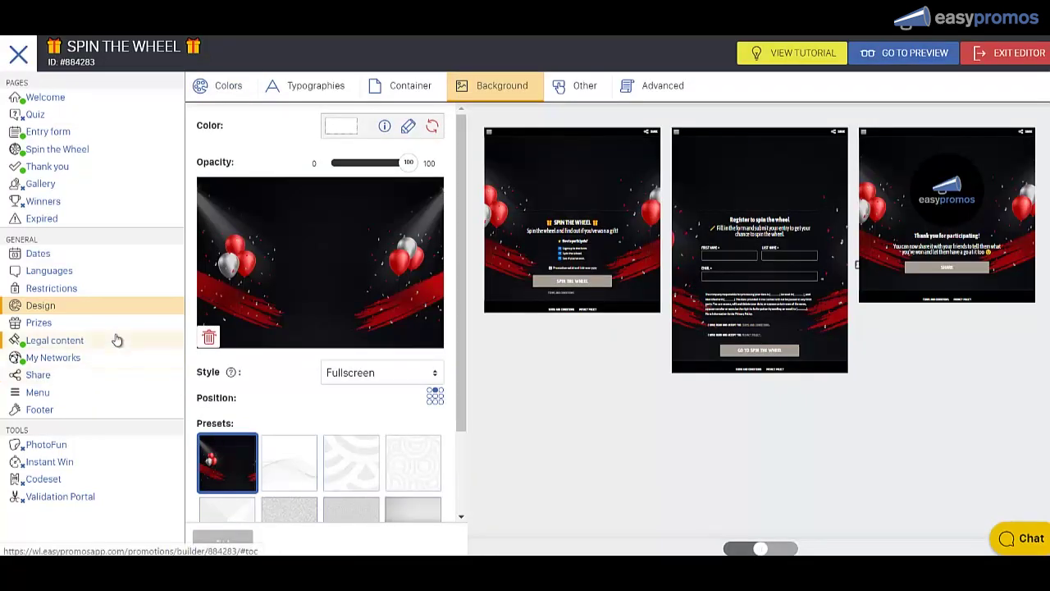
Set the start of both the publication dates and the entry dates to 5 Feb 2020
click(34, 255)
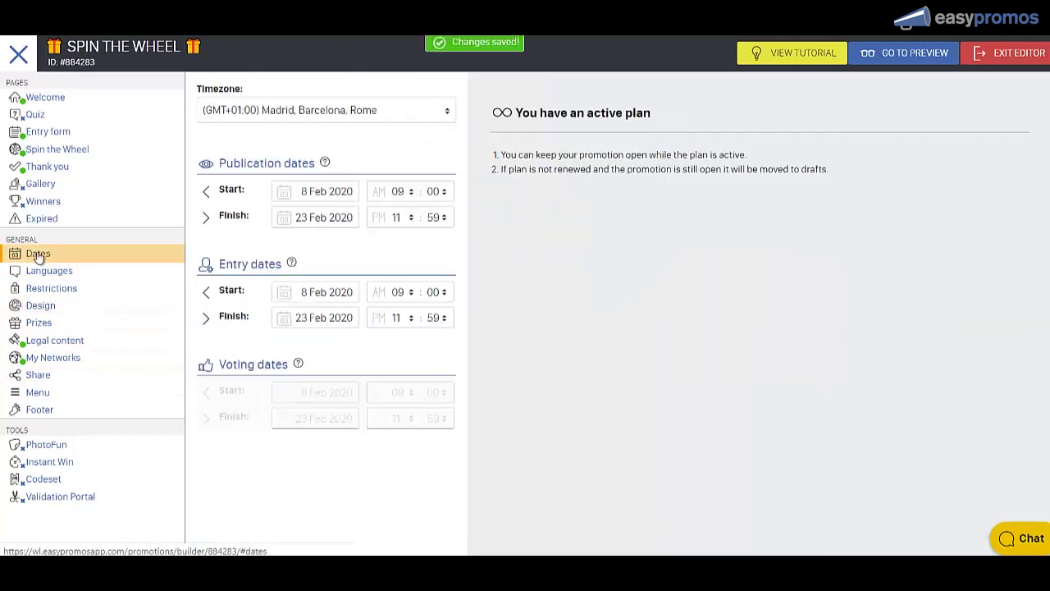
click(320, 192)
click(368, 290)
click(323, 293)
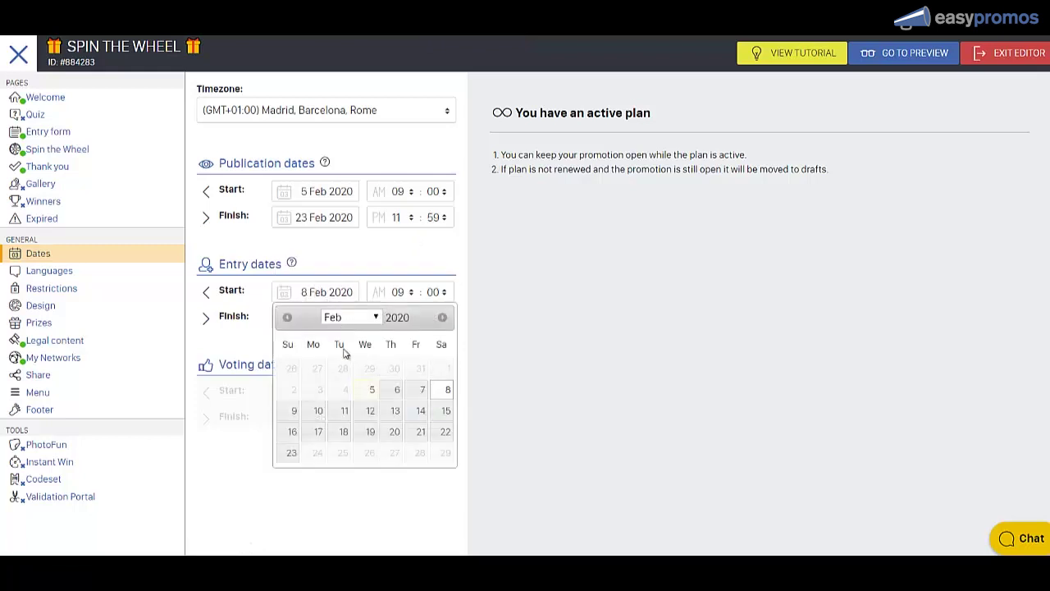
click(368, 391)
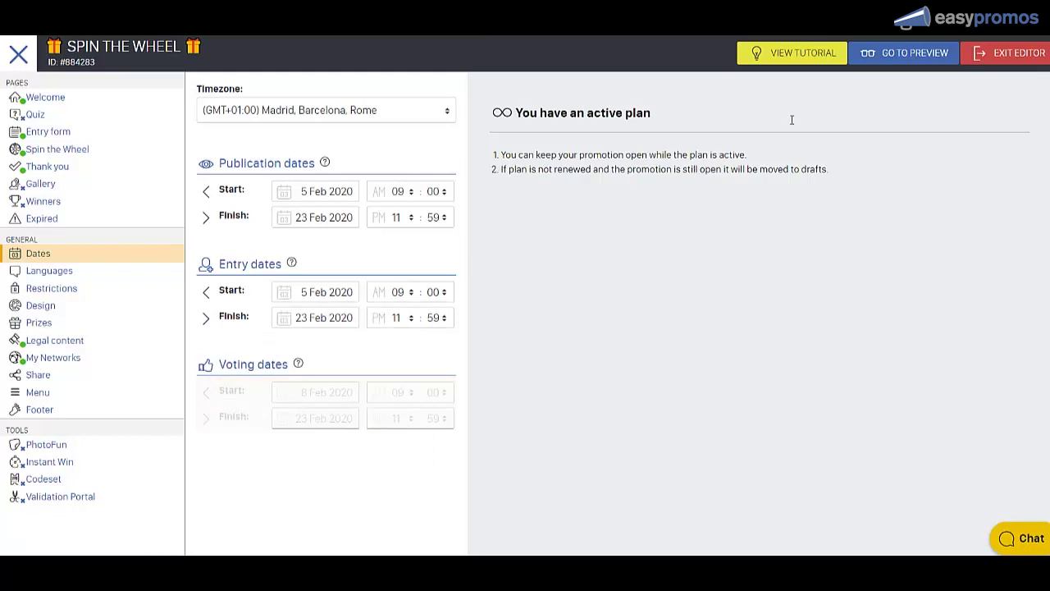
Exit the editor and activate the promotion from its control panel
click(973, 61)
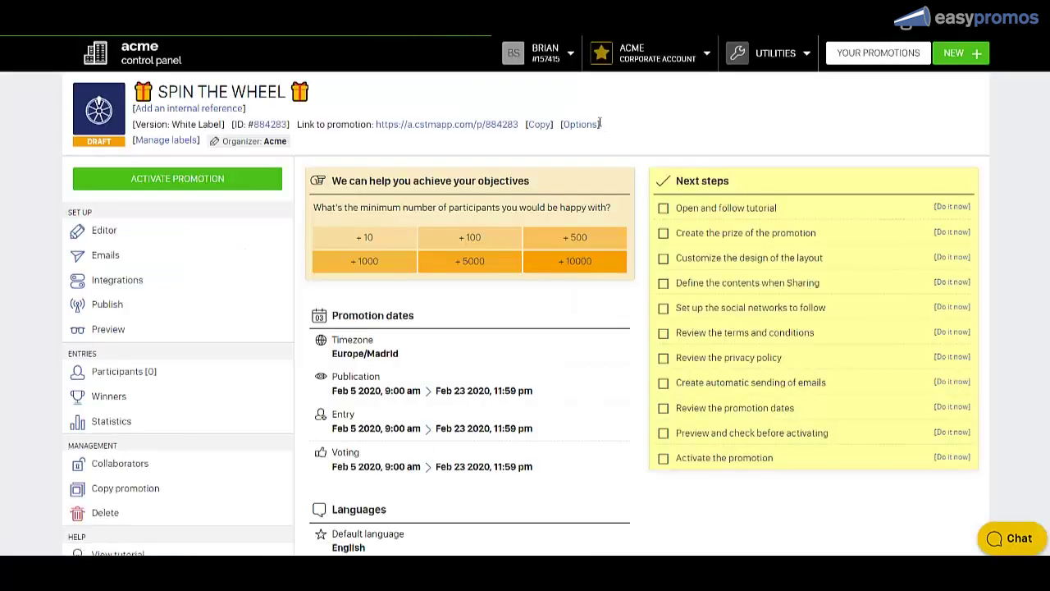
click(187, 178)
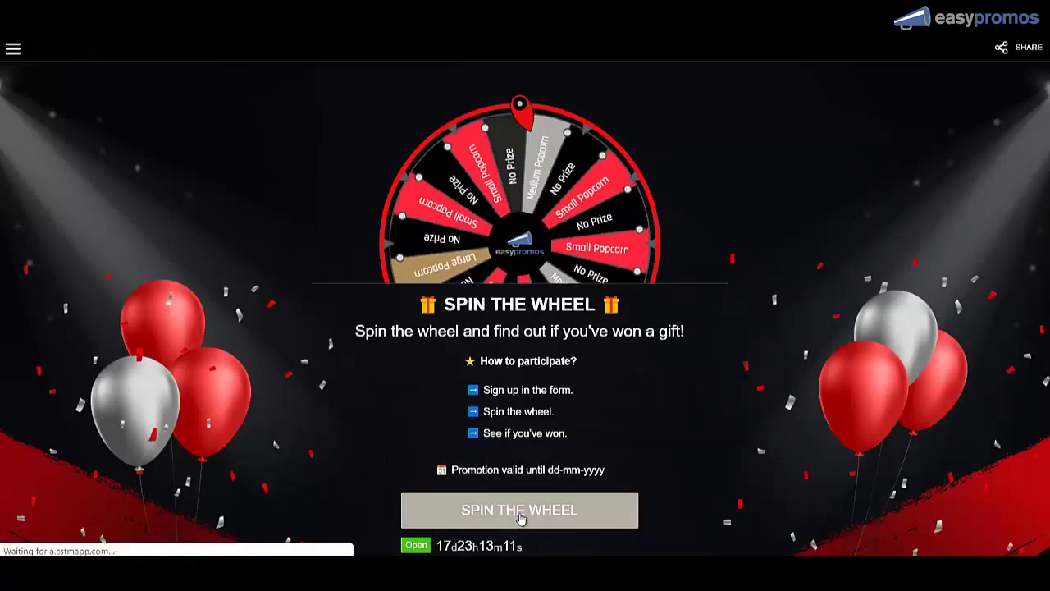
Register on the live promotion with a first name, last name and email, accepting the terms and conditions and privacy policy
click(519, 515)
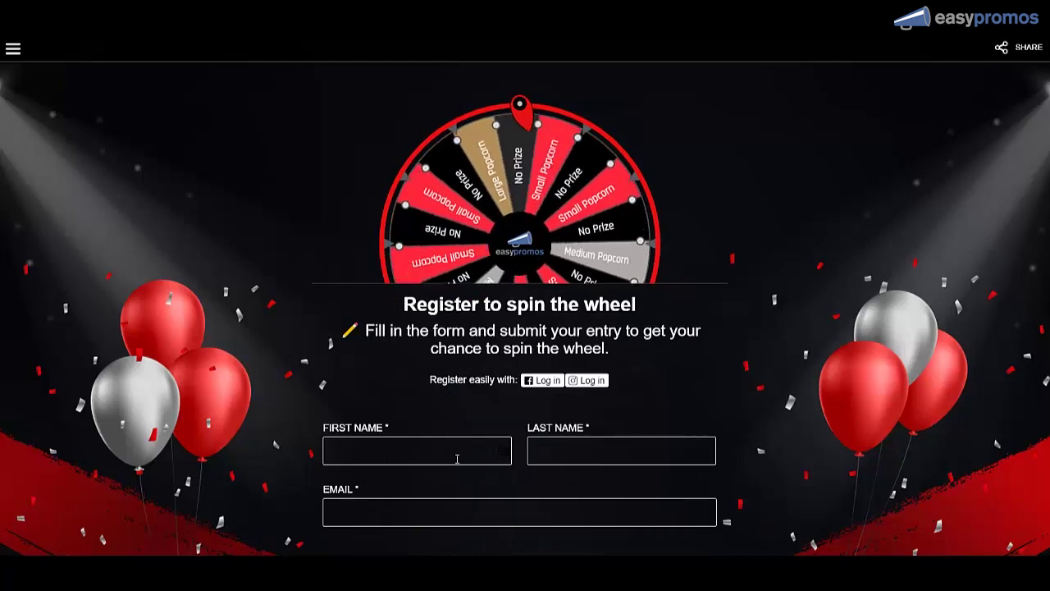
click(457, 458)
scroll(756, 427, down, 3)
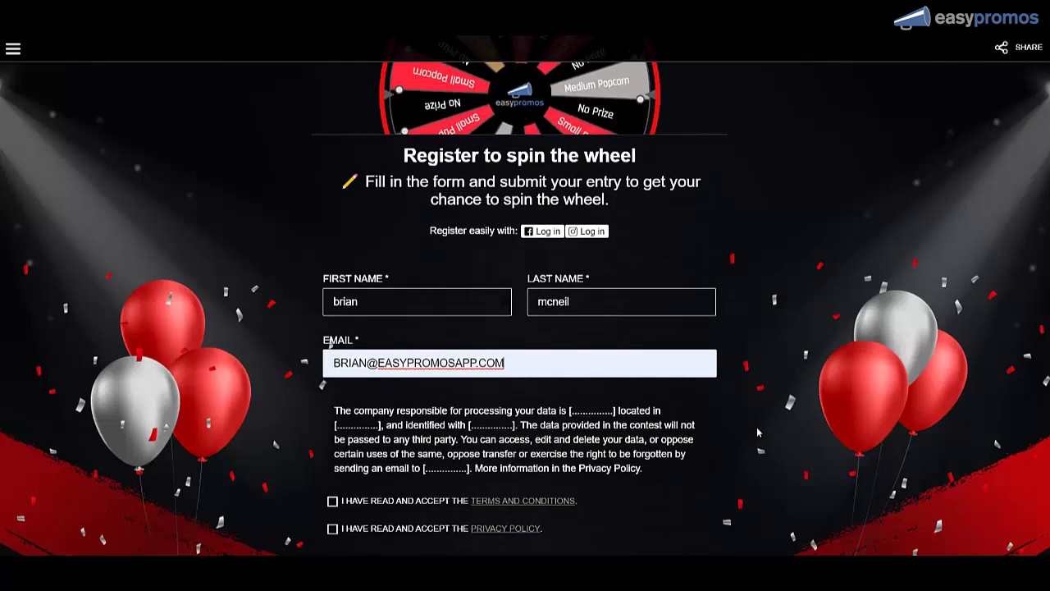
click(332, 419)
click(332, 447)
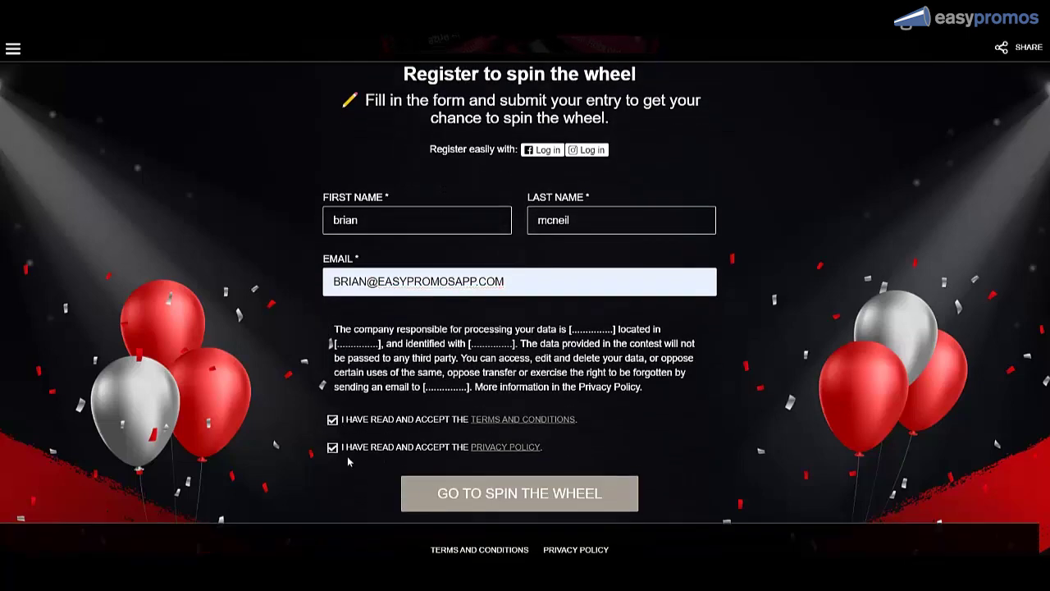
click(499, 496)
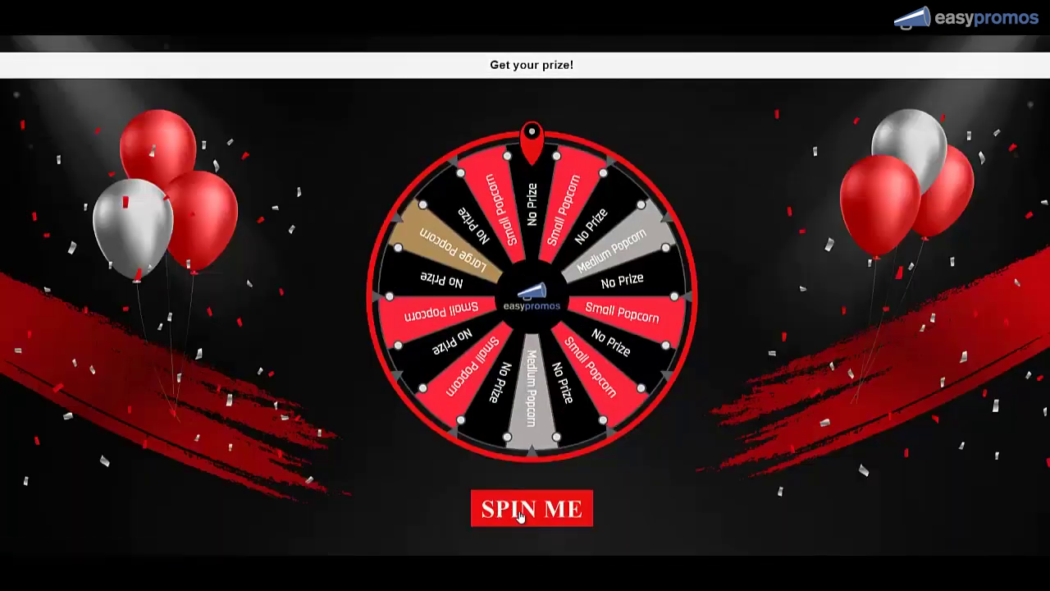
Spin the prize wheel as a participant and close the prize message to reach the Thank you page
click(519, 515)
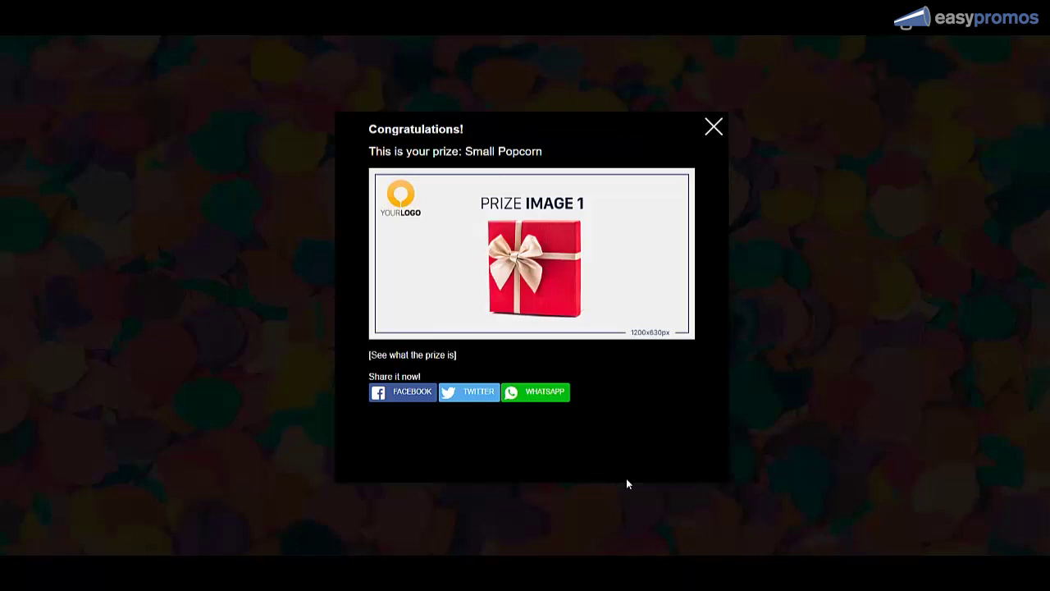
click(710, 131)
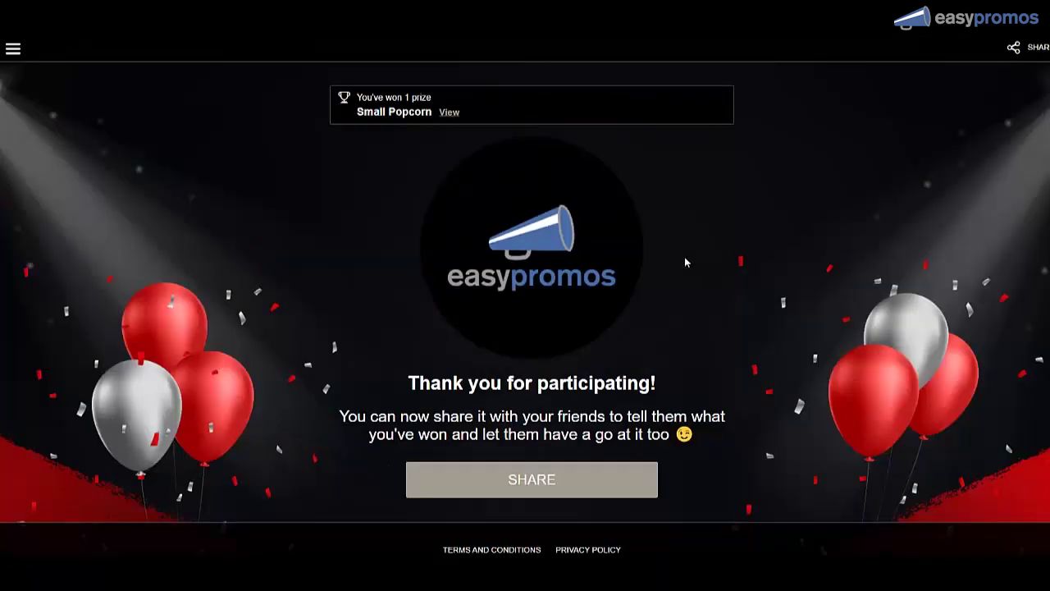